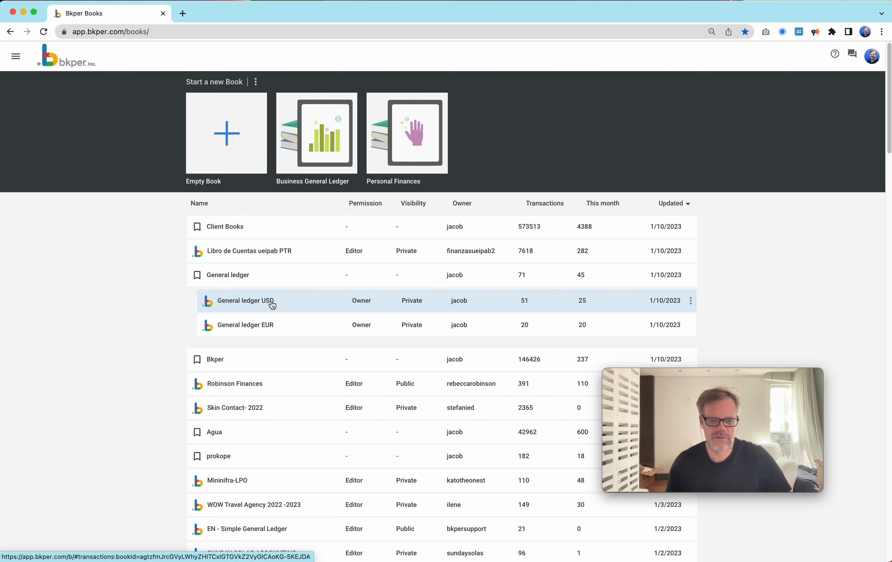
- Open the General ledger USD book, view the accounts of General ledger EUR, and return to the USD book
left_click(273, 304)
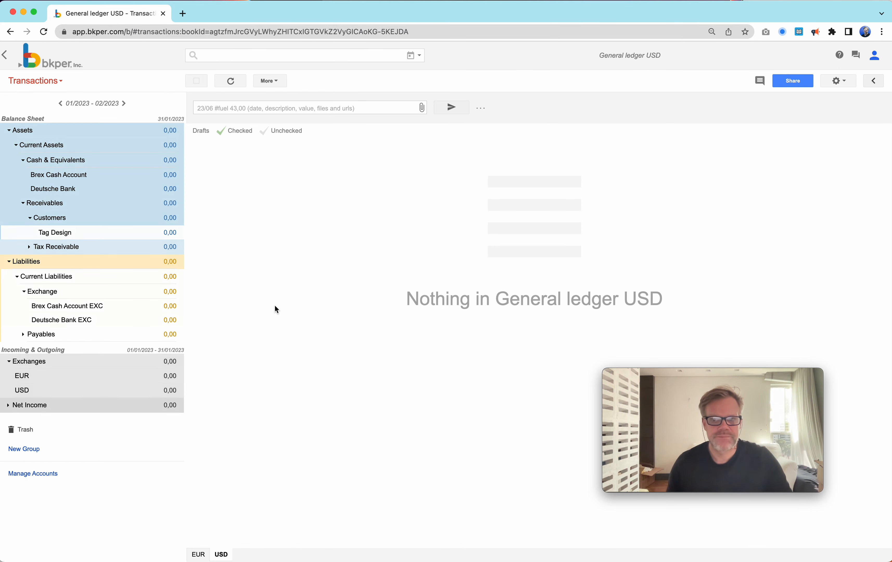
left_click(199, 556)
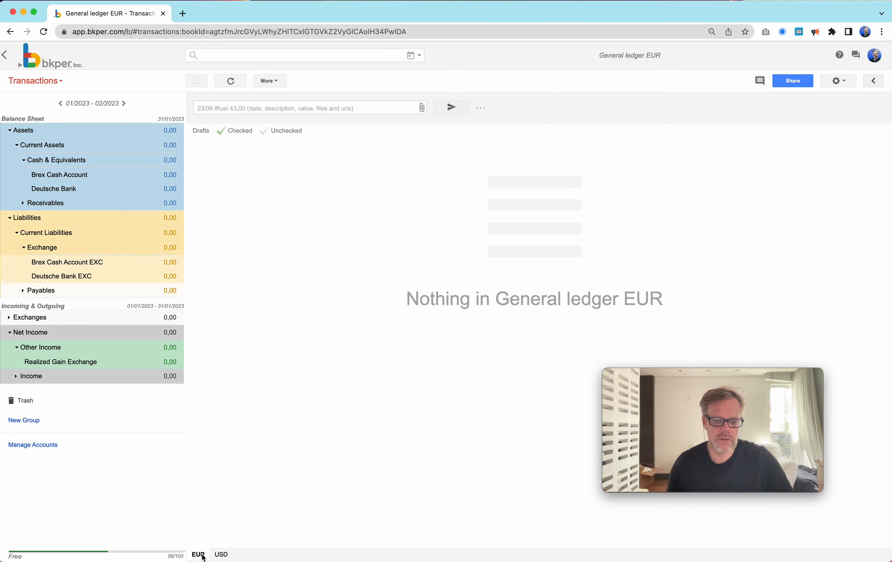
left_click(218, 555)
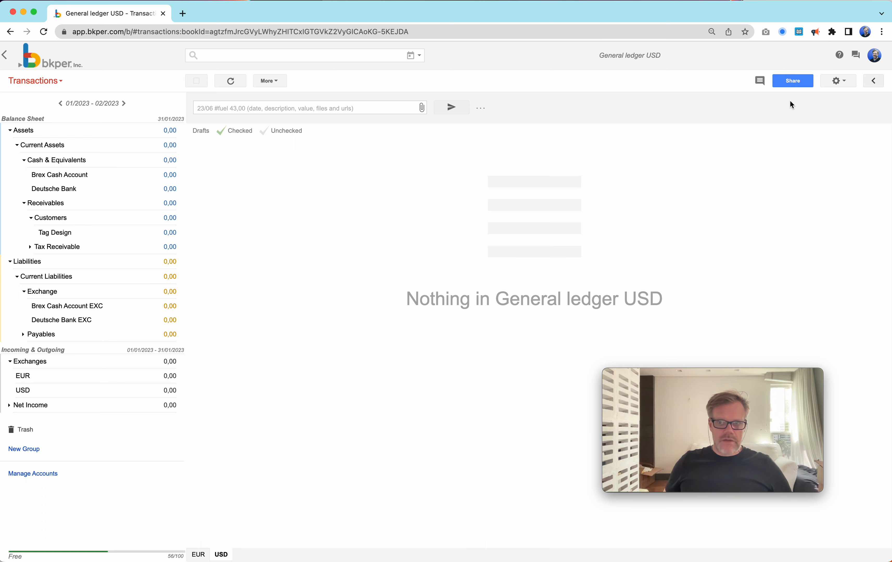
- Install the Exchange Bot in the General ledger USD book and switch to the EUR book
left_click(837, 81)
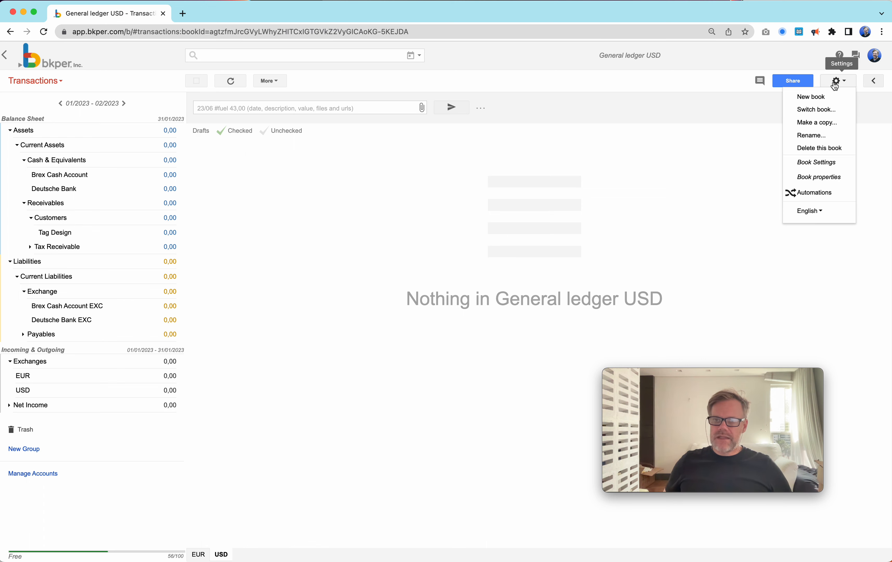
left_click(829, 195)
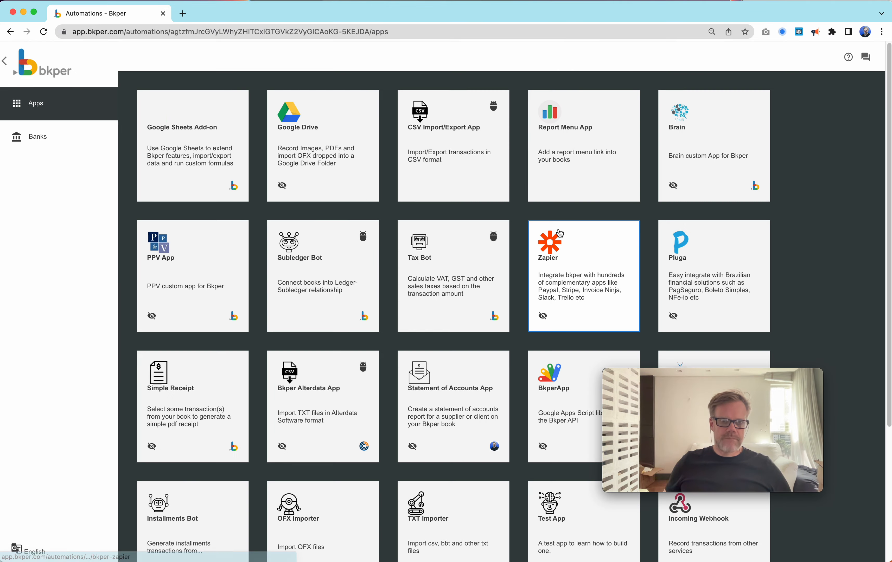
scroll(471, 285, "down", 5)
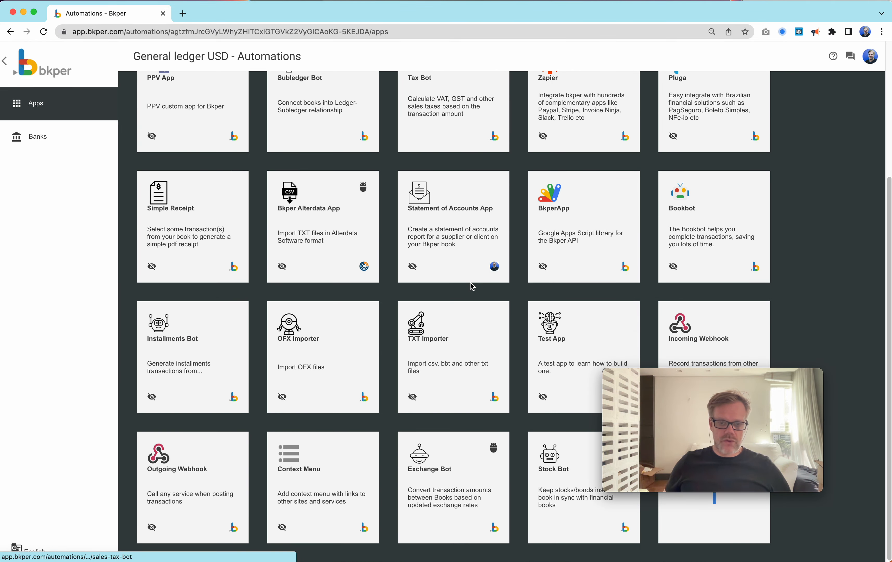
left_click(446, 470)
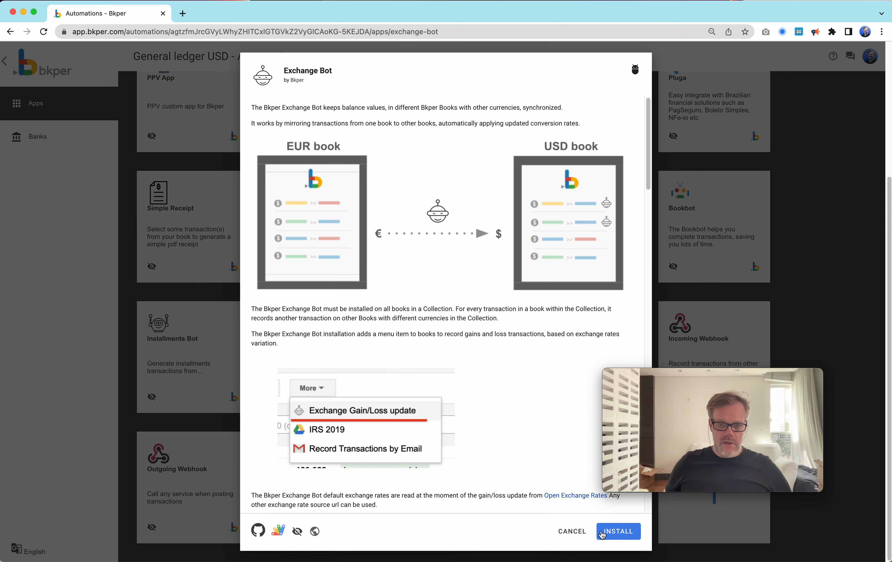
left_click(619, 532)
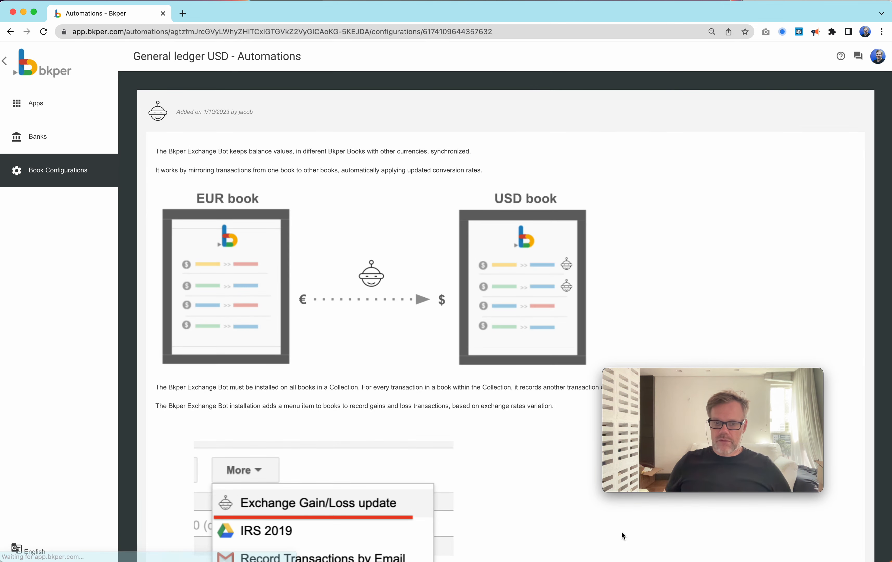
left_click(6, 61)
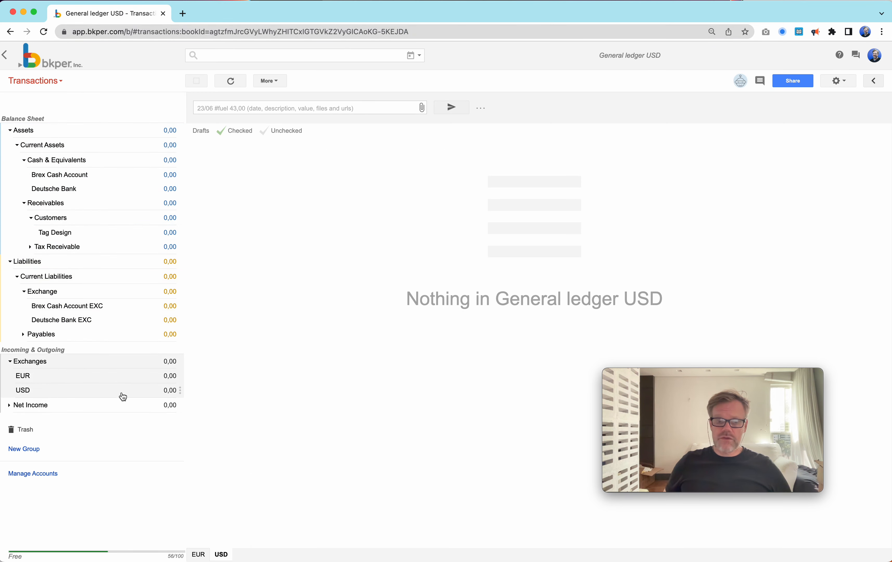
left_click(199, 555)
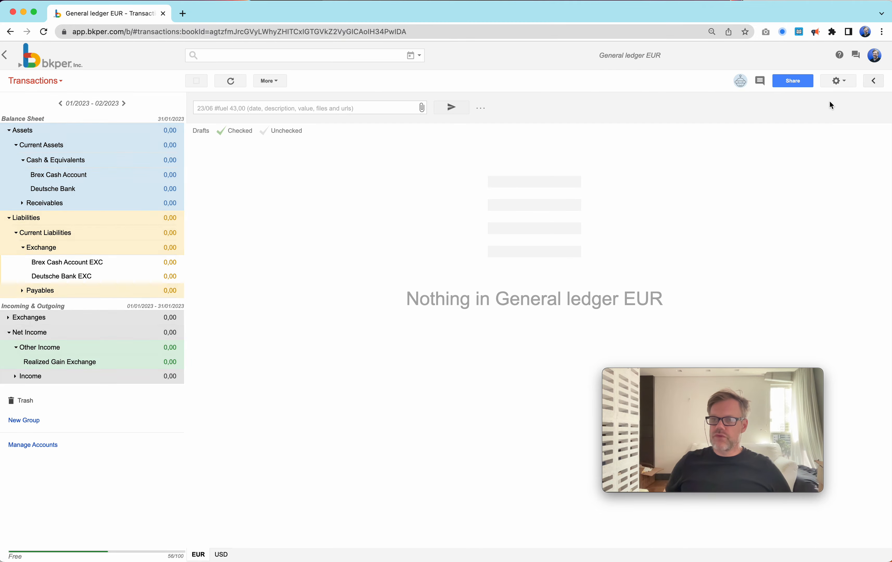
left_click(839, 83)
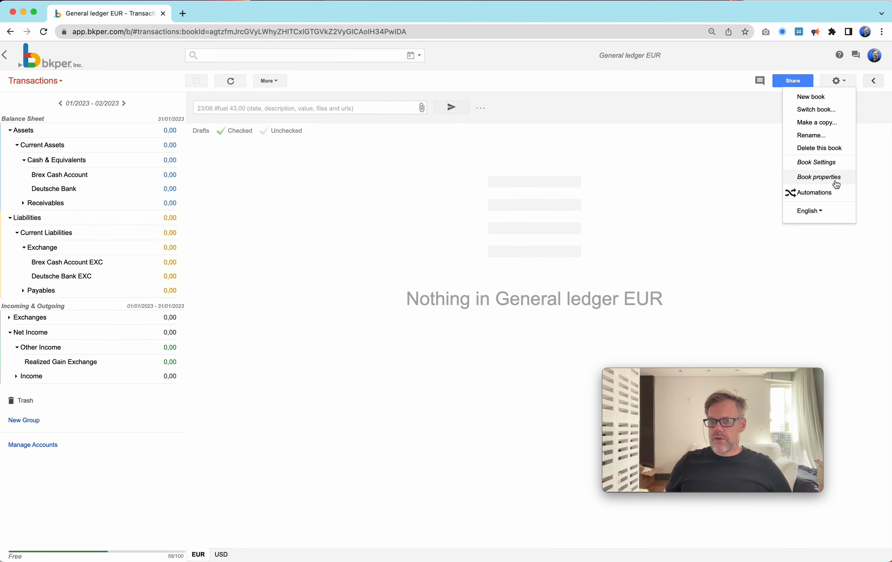
left_click(826, 177)
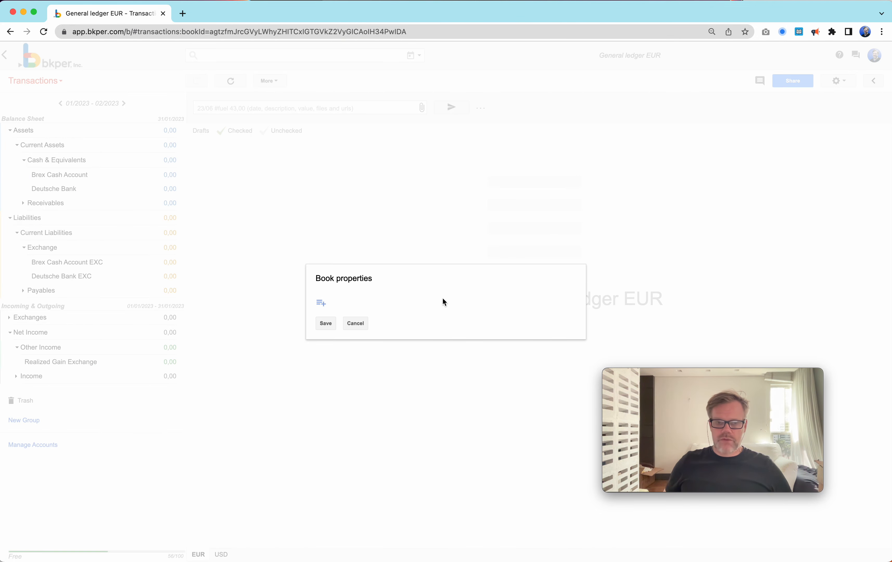
left_click(352, 324)
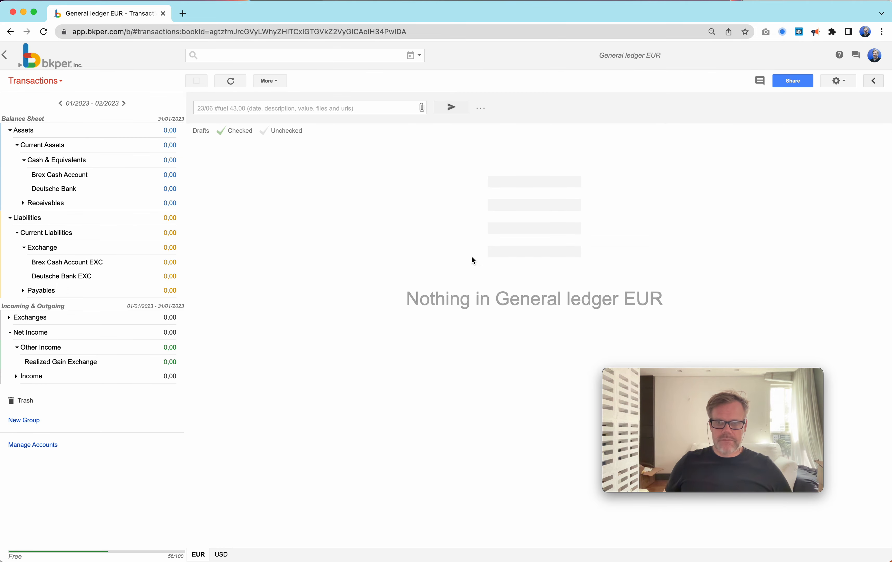
- Install the Exchange Bot in the General ledger EUR book and return to its transactions
left_click(833, 83)
left_click(810, 192)
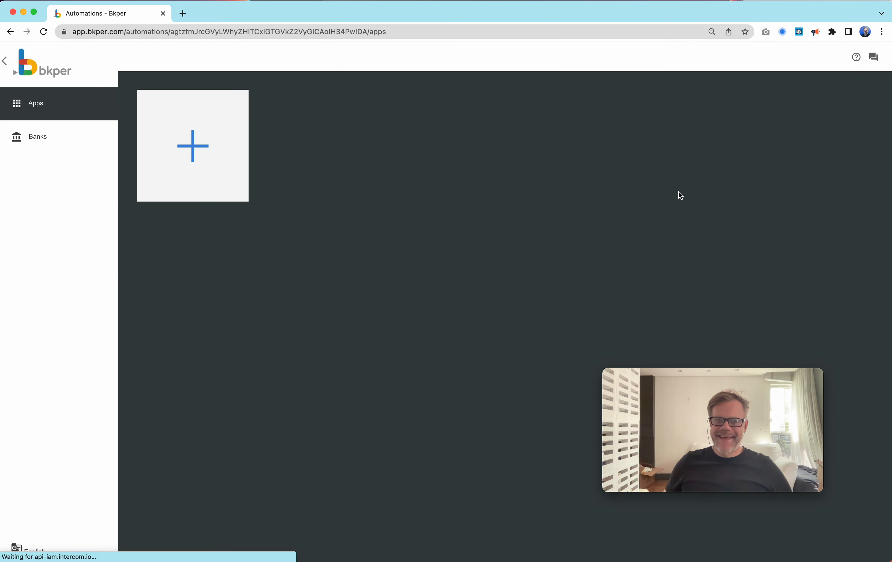
scroll(461, 223, "down", 4)
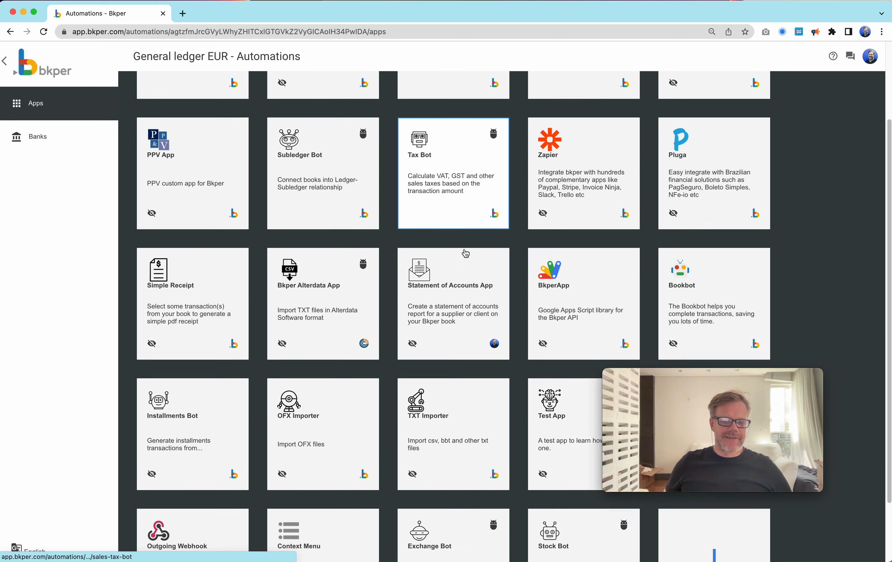
left_click(455, 503)
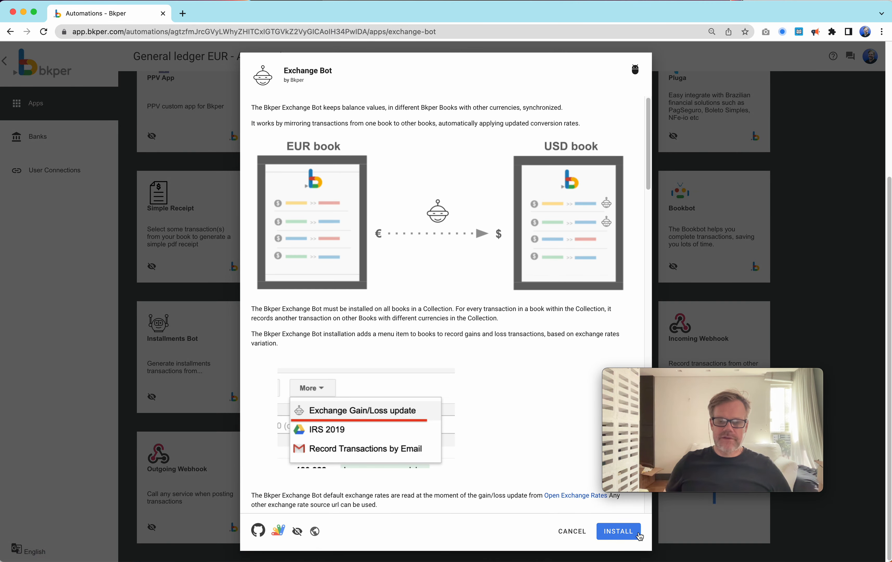
left_click(627, 532)
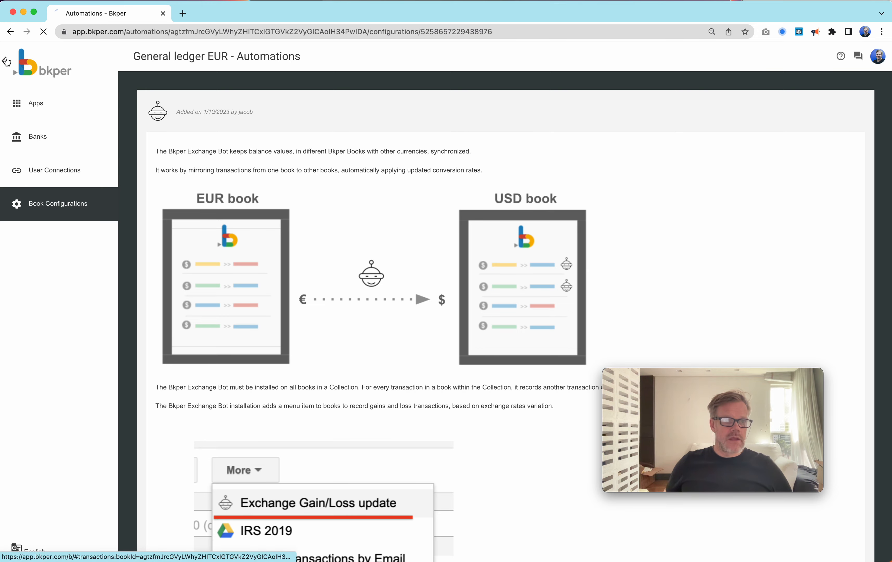
left_click(7, 61)
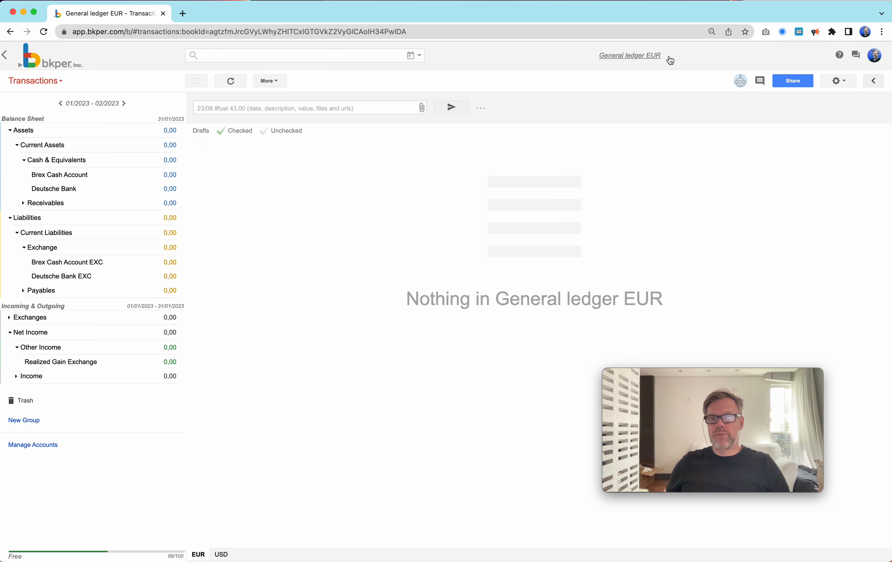
- Add the book property exc_code with the value USD to the General ledger USD book and save it
left_click(221, 555)
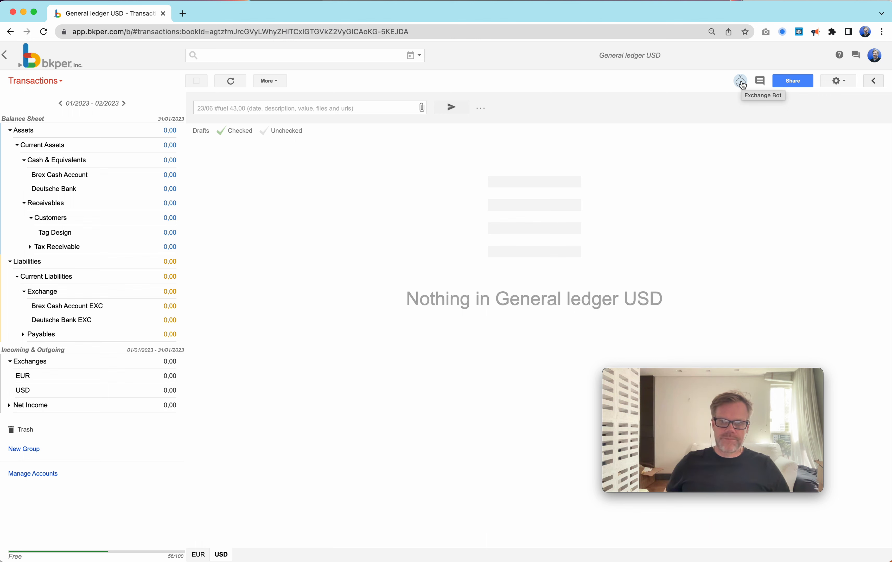
left_click(840, 81)
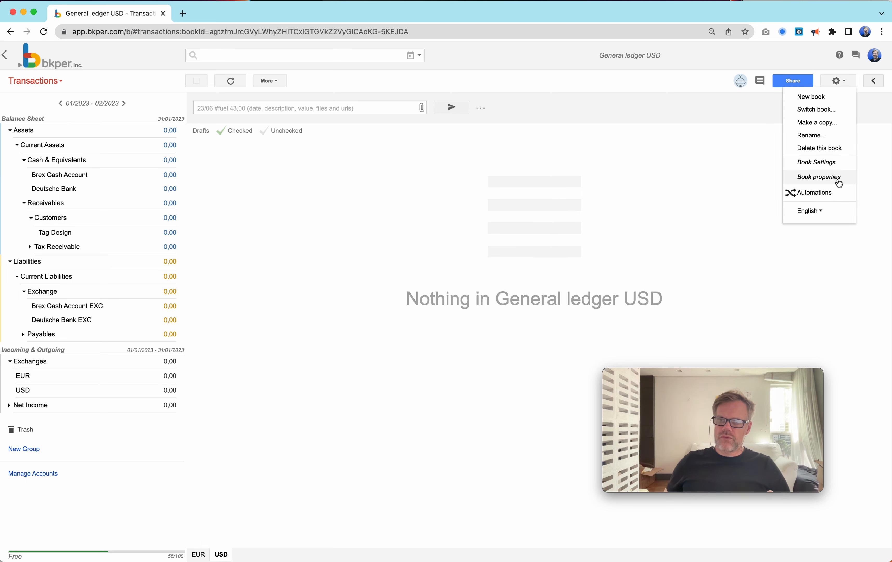
left_click(820, 177)
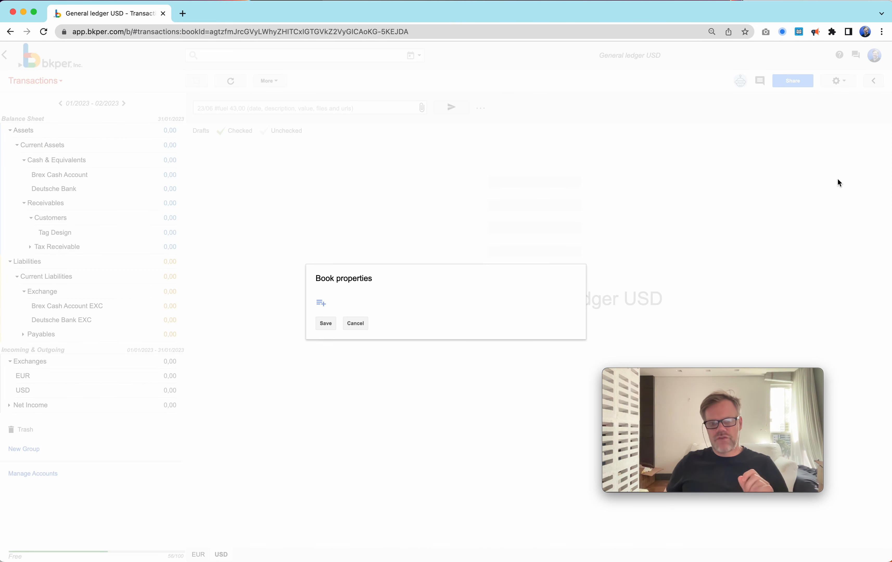
left_click(322, 303)
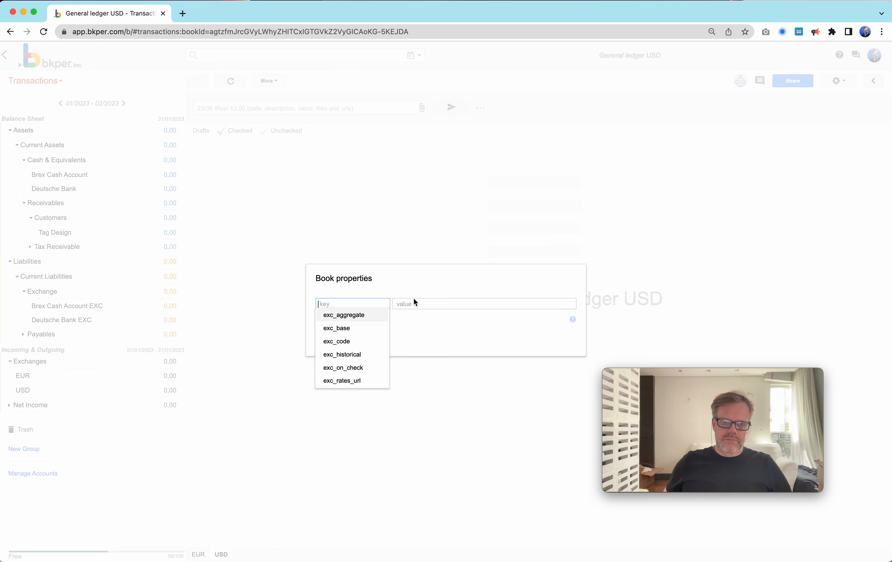
left_click(341, 344)
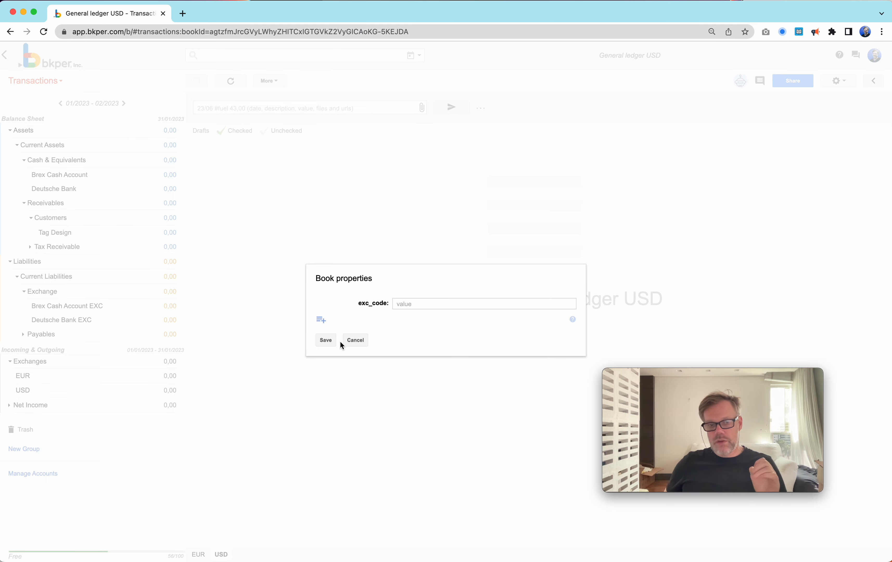
left_click(411, 303)
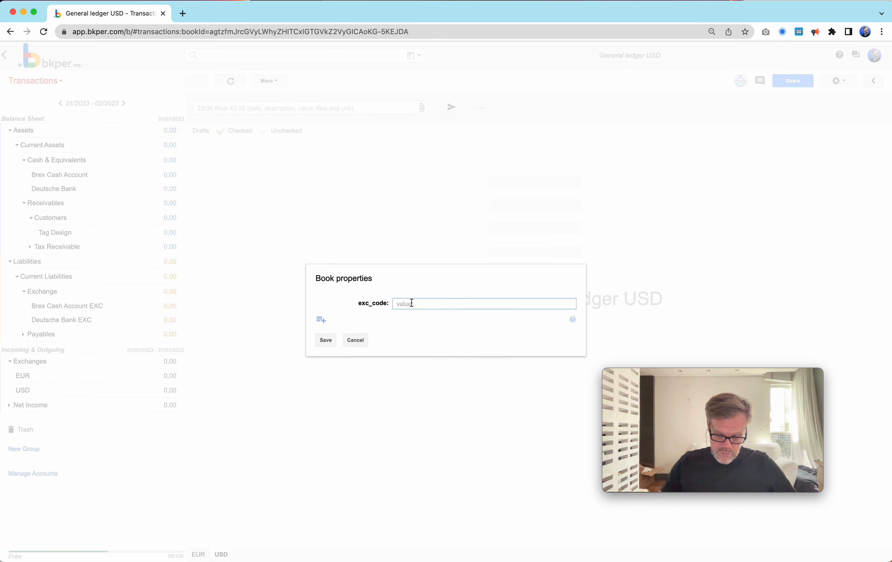
type("USD")
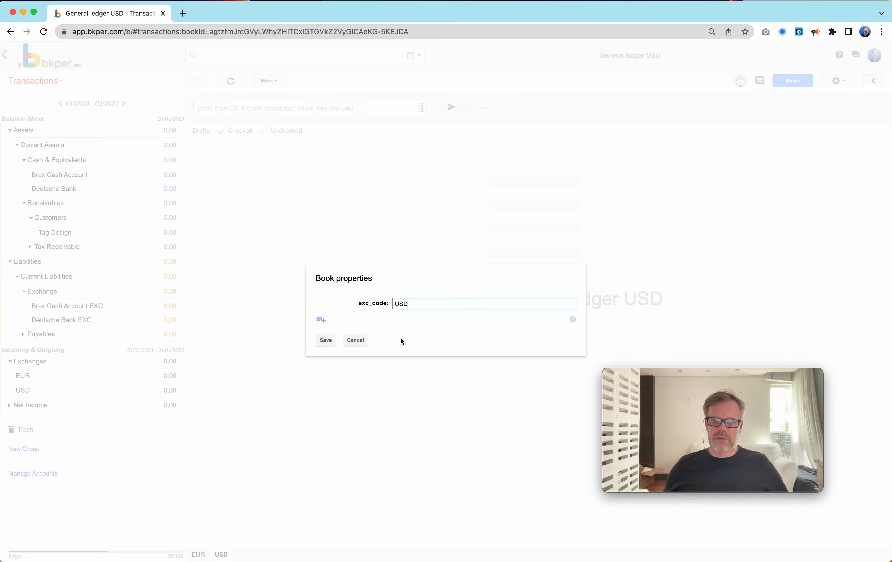
left_click(325, 340)
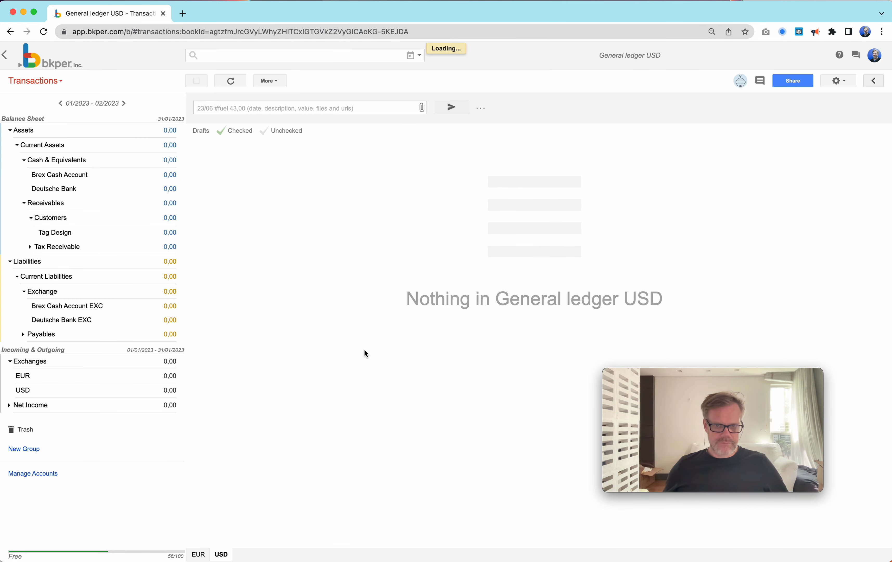
- Add the book property exc_code with the value EUR to the General ledger EUR book and save it
left_click(197, 554)
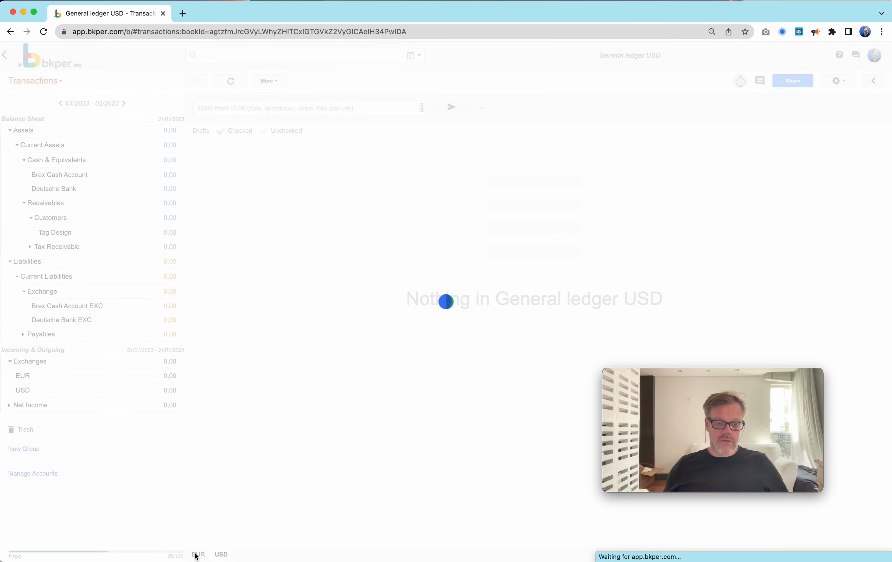
left_click(839, 80)
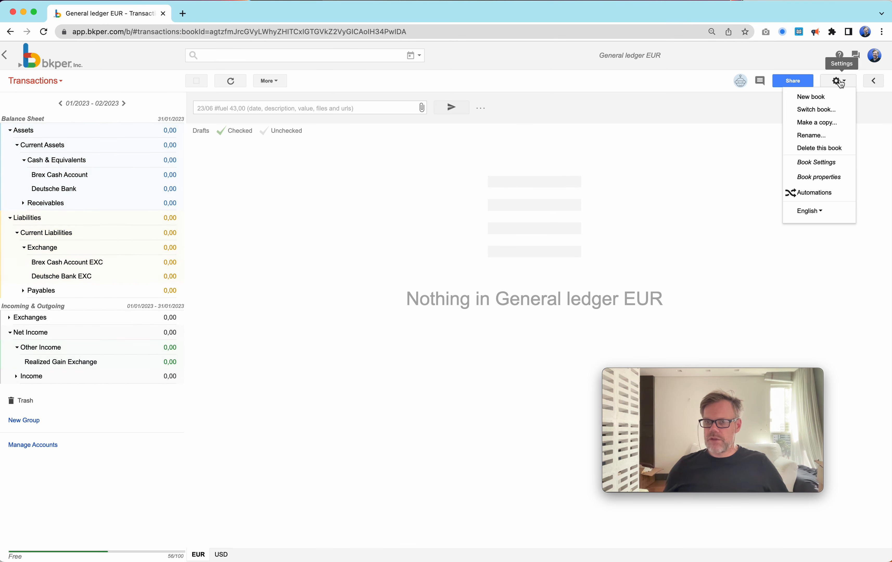
left_click(818, 177)
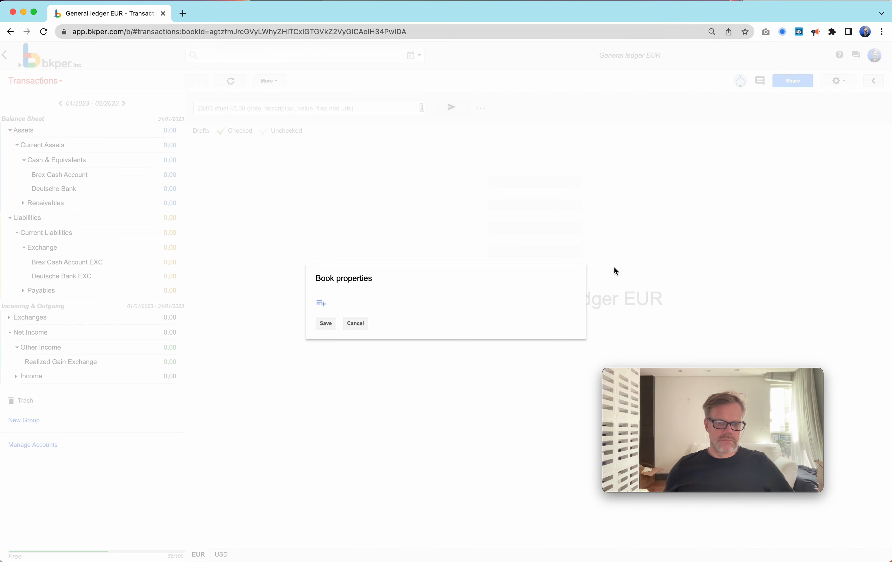
left_click(321, 303)
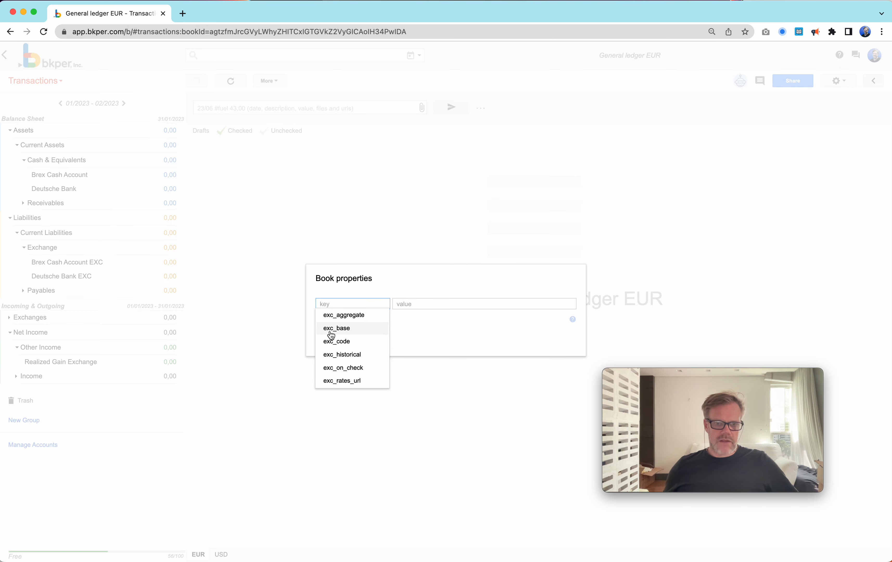
left_click(338, 341)
left_click(417, 305)
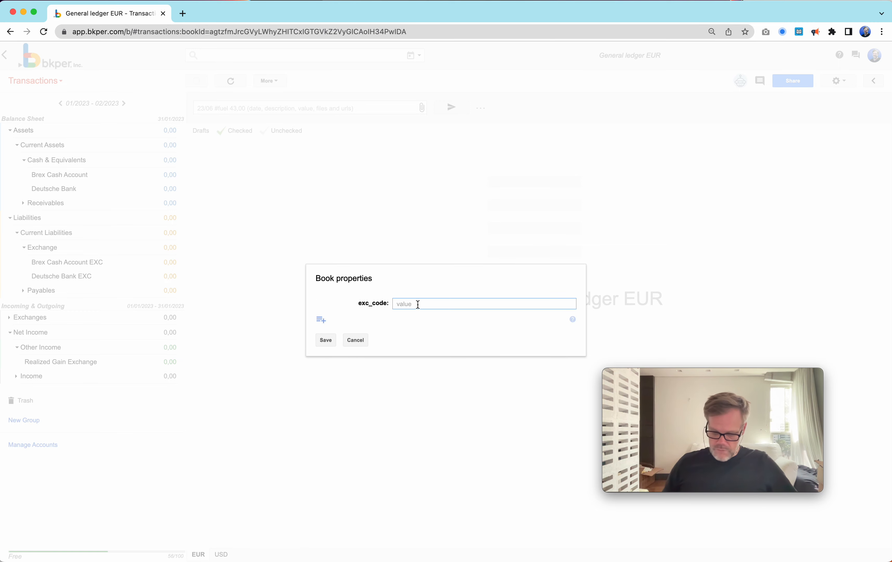
type("EUR")
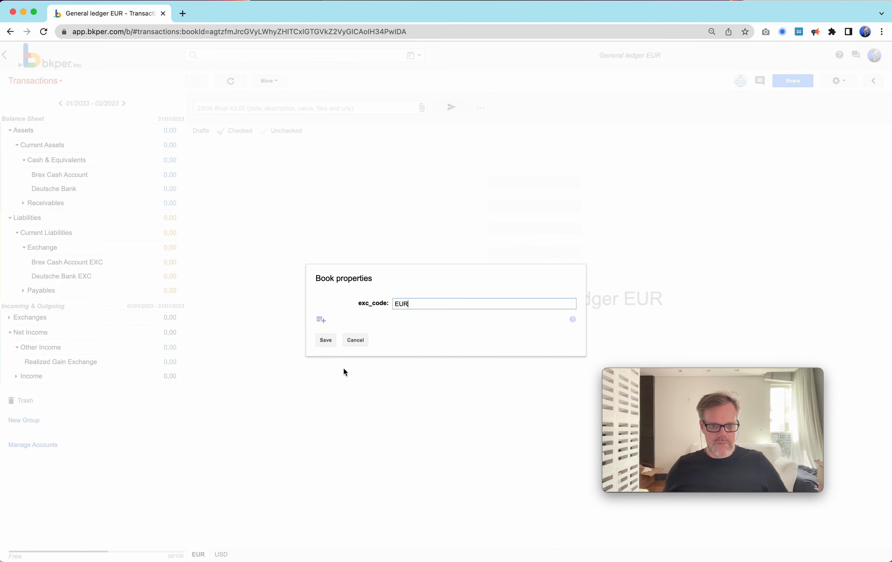
left_click(326, 340)
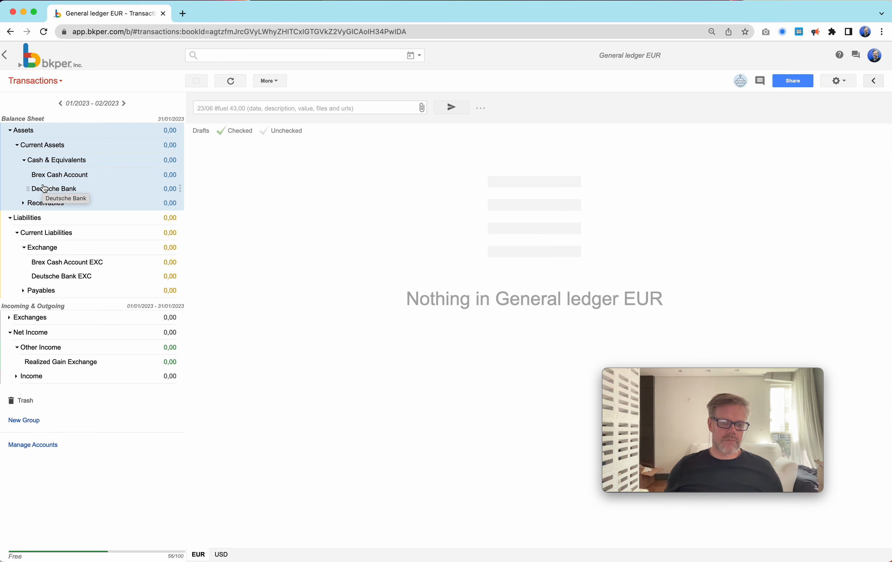
- Switch to the General ledger USD book and show its accounts list to check the EUR group's properties
left_click(224, 555)
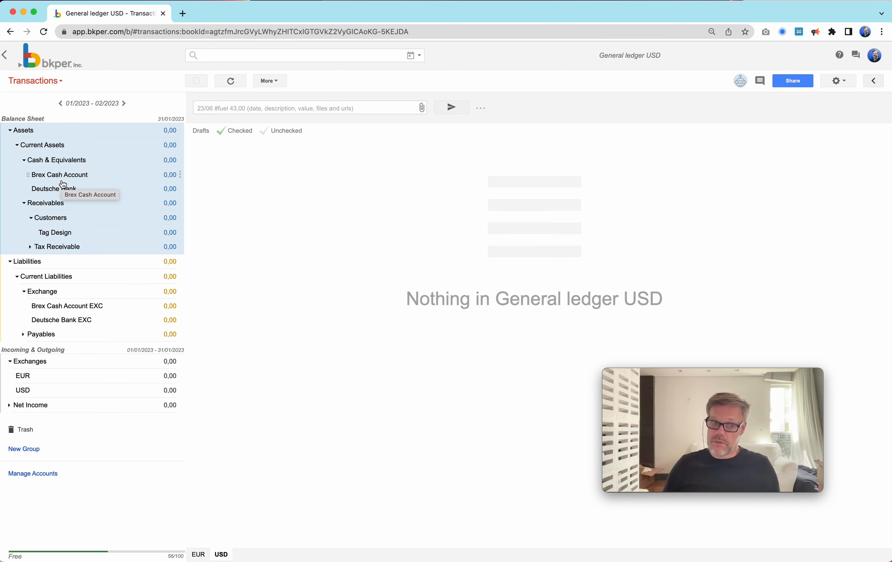
left_click(56, 84)
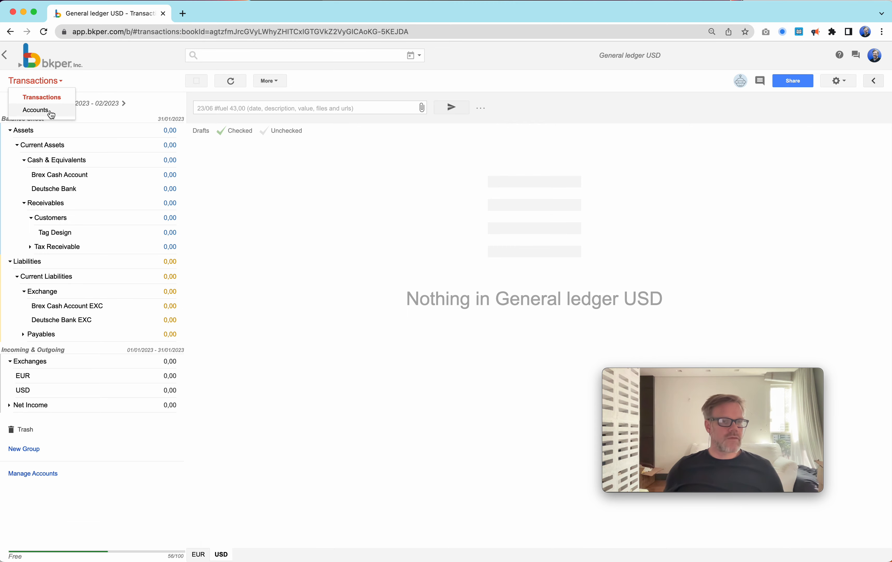
left_click(48, 111)
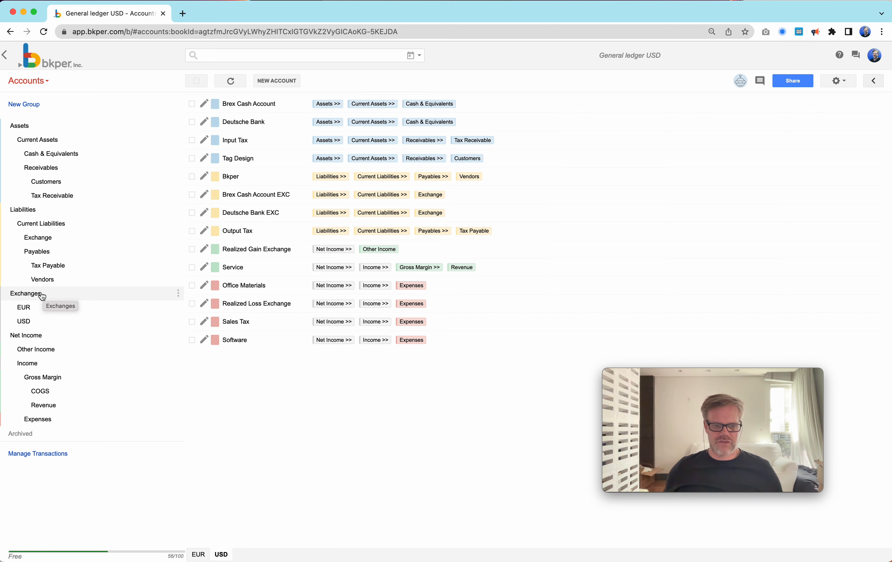
mouse_move(29, 313)
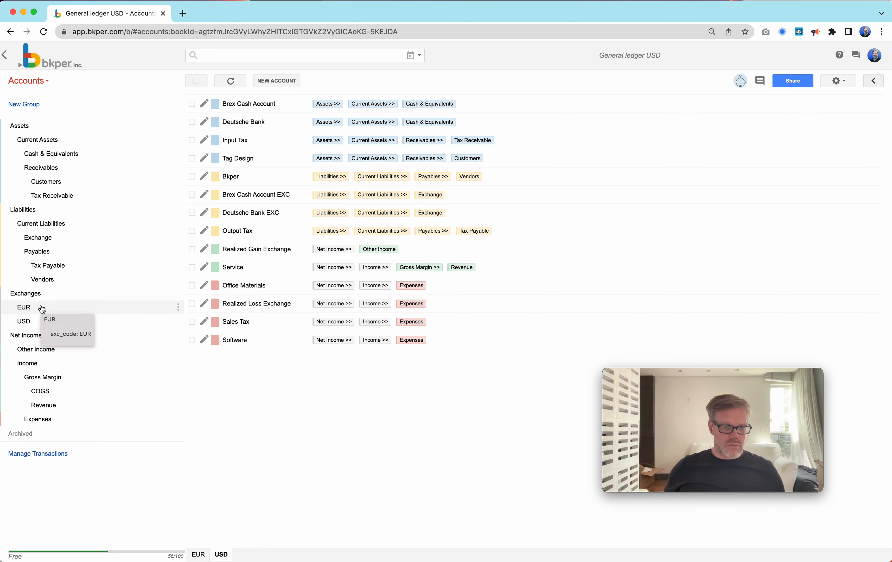
- Add the Deutsche Bank account to the EUR group under Exchanges and deselect the account
left_click(193, 122)
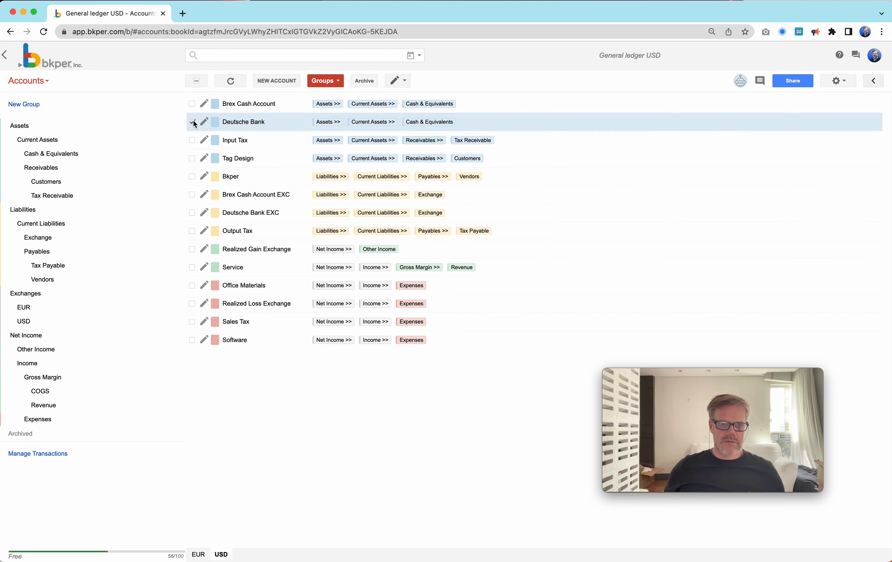
left_click(324, 88)
left_click(322, 133)
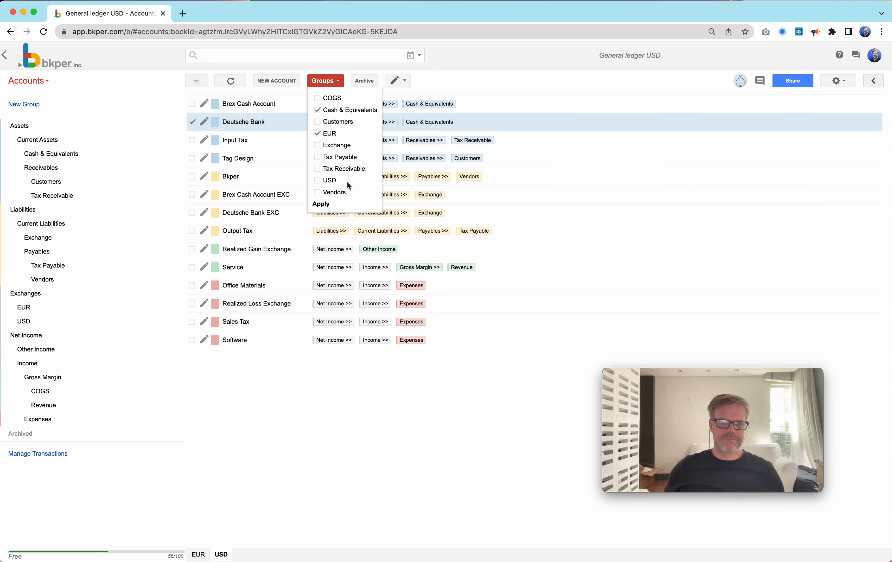
left_click(321, 205)
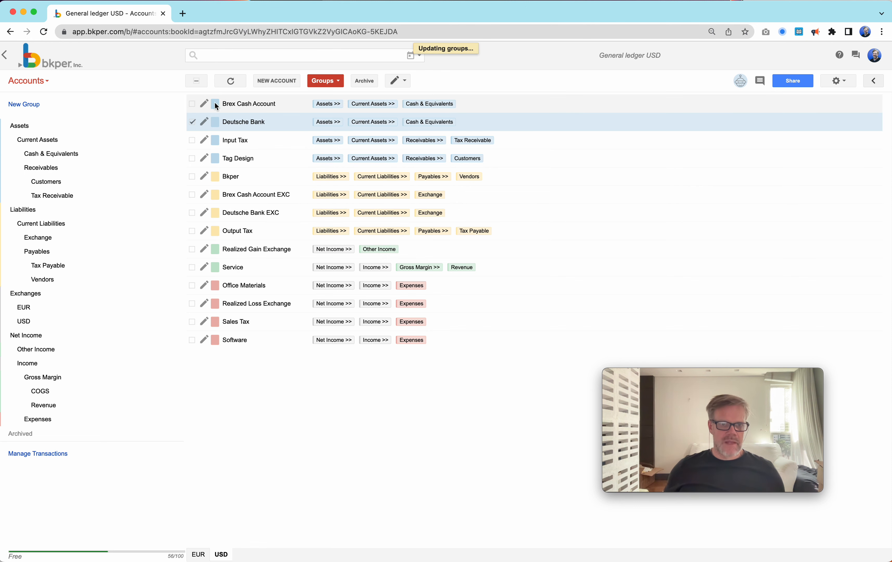
left_click(192, 122)
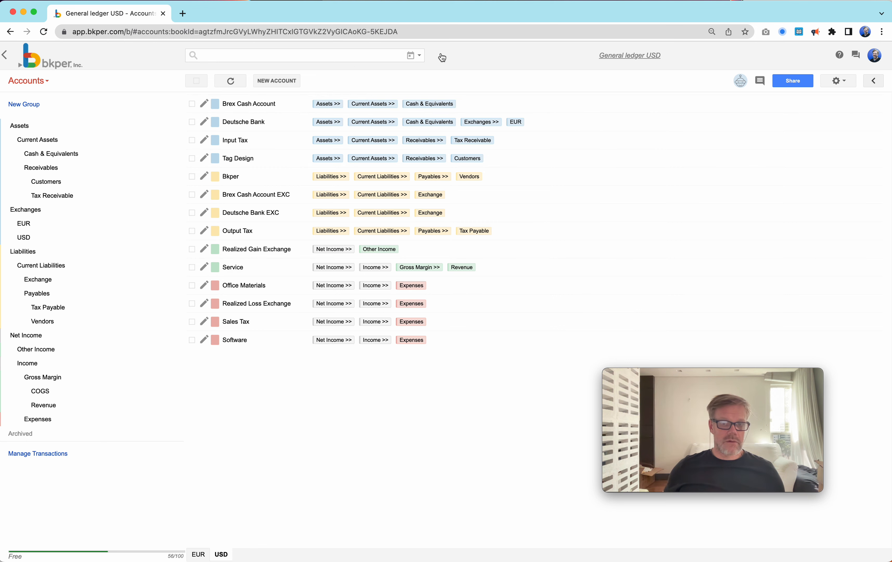
- Add the Brex Cash Account to the USD group under Exchanges
left_click(192, 104)
left_click(327, 81)
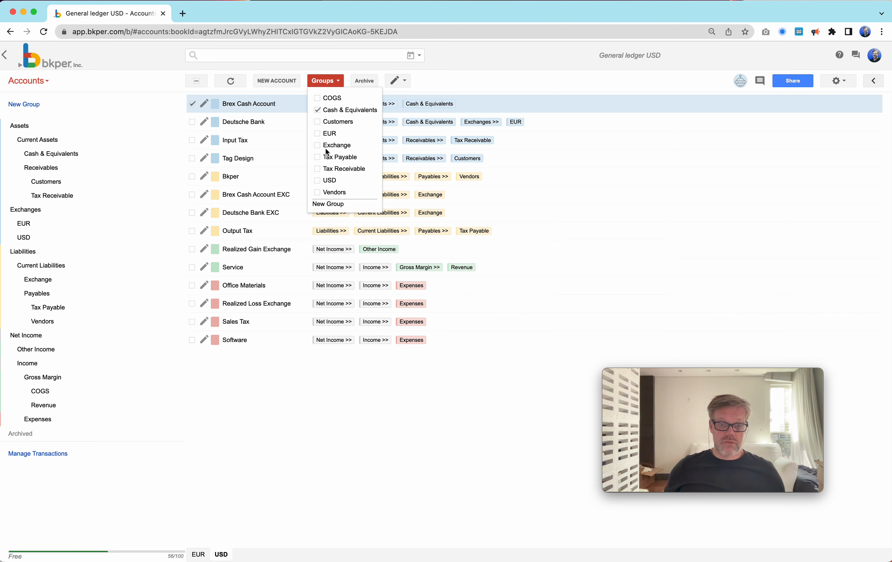
left_click(318, 181)
left_click(321, 205)
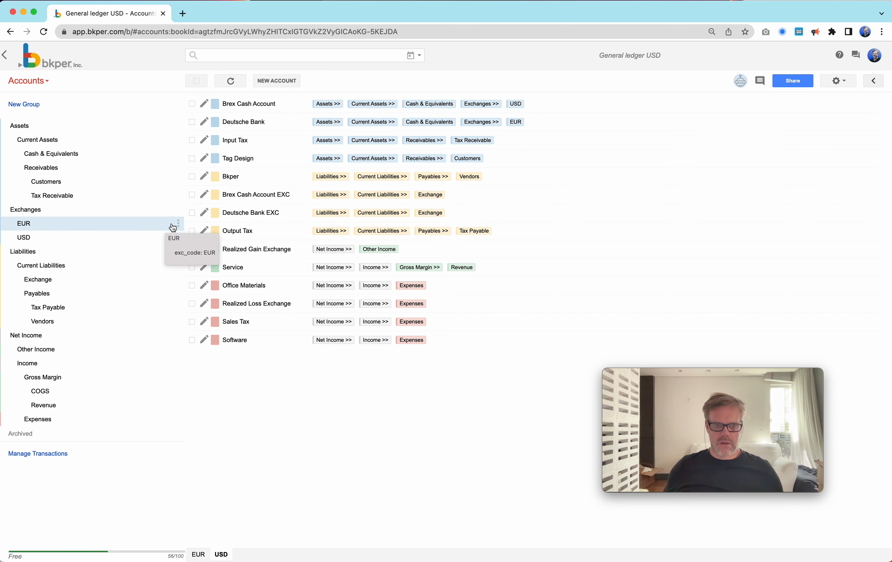
- Review the exc_code property in the EUR group's settings and leave without saving
left_click(178, 225)
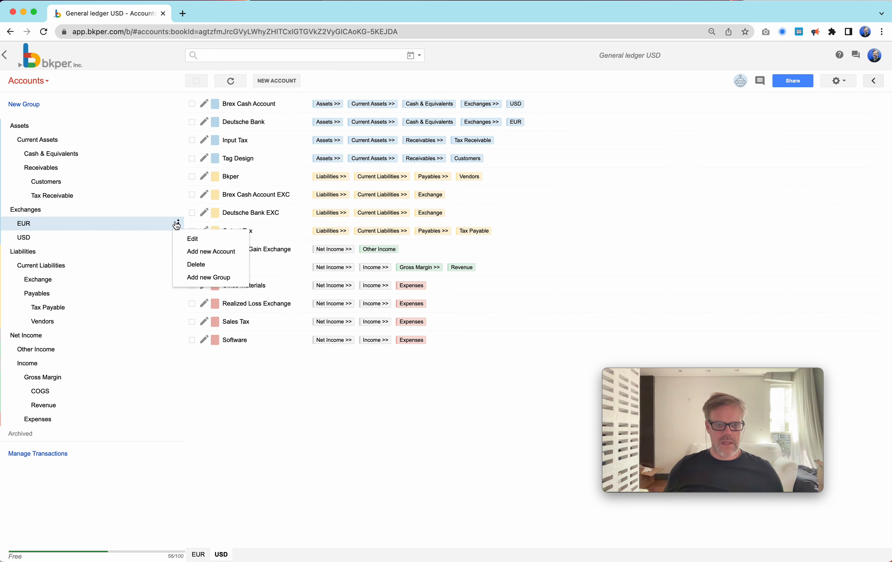
left_click(192, 241)
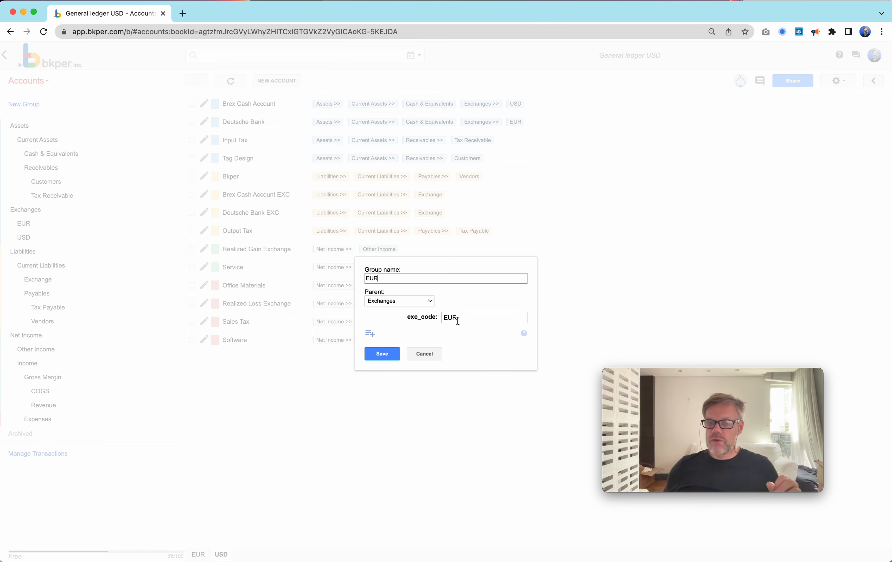
left_click_drag(458, 320, 444, 322)
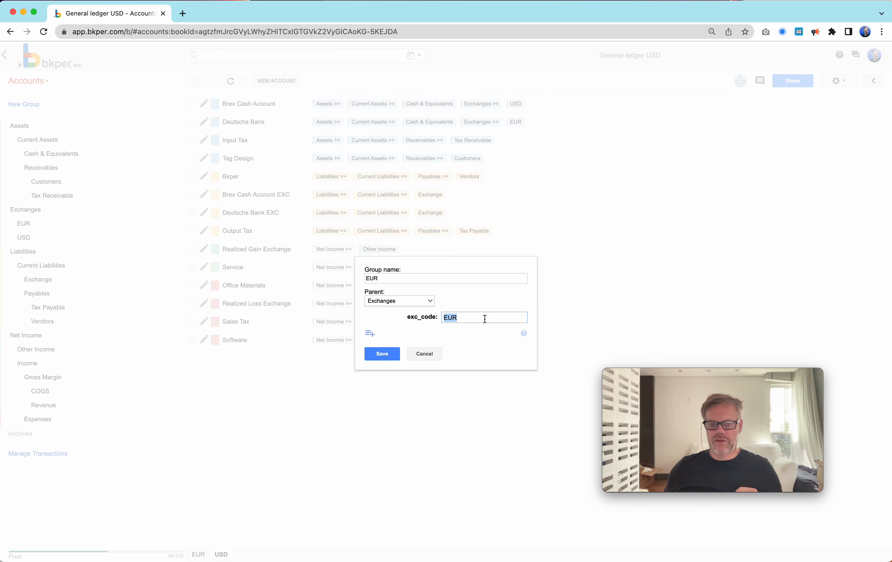
left_click(428, 357)
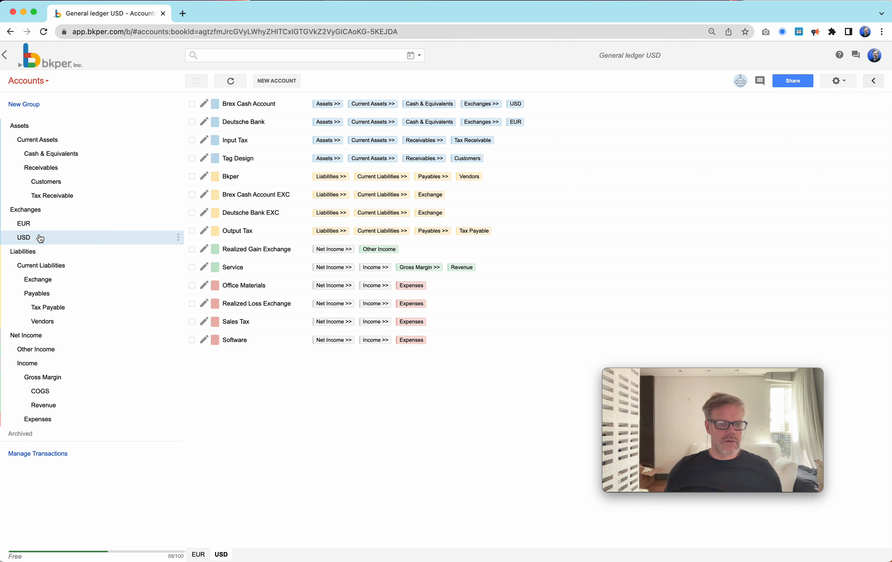
- Clear the exc_code value of the USD group under Exchanges and save the group
left_click(178, 237)
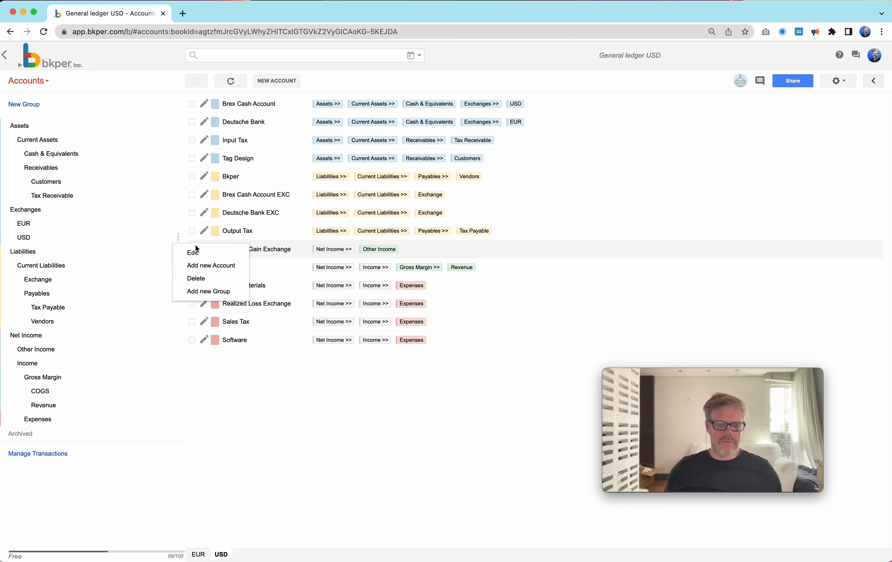
left_click(196, 248)
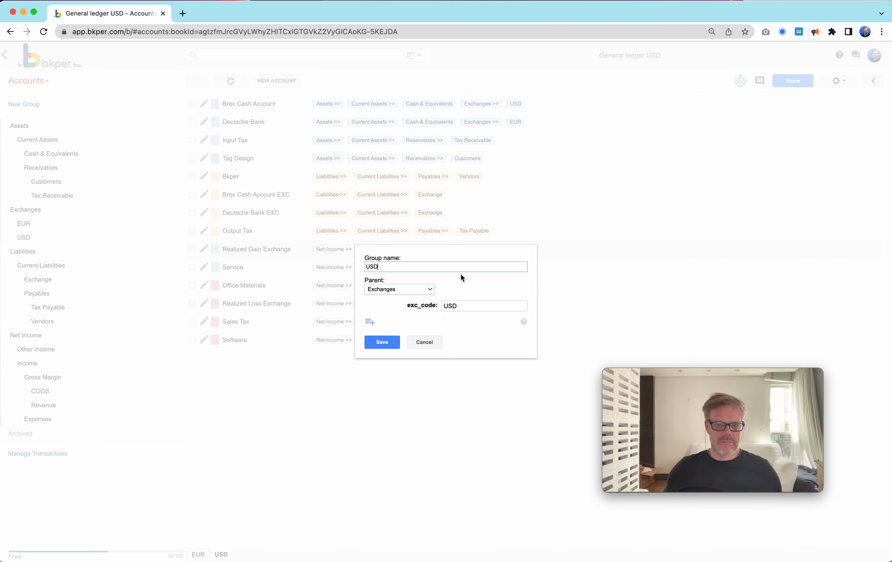
left_click(462, 305)
key("BackSpace")
key("BackSpace")
key("BackSpace")
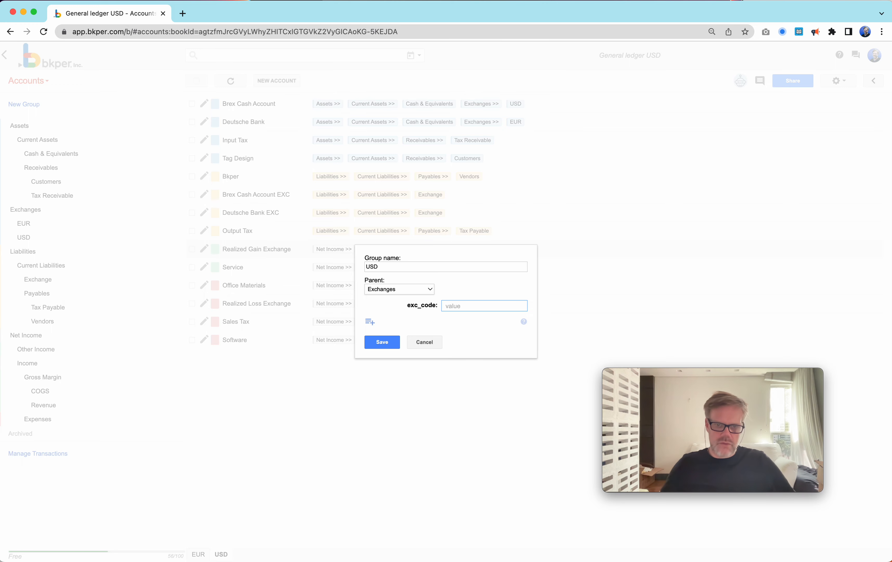
left_click(383, 341)
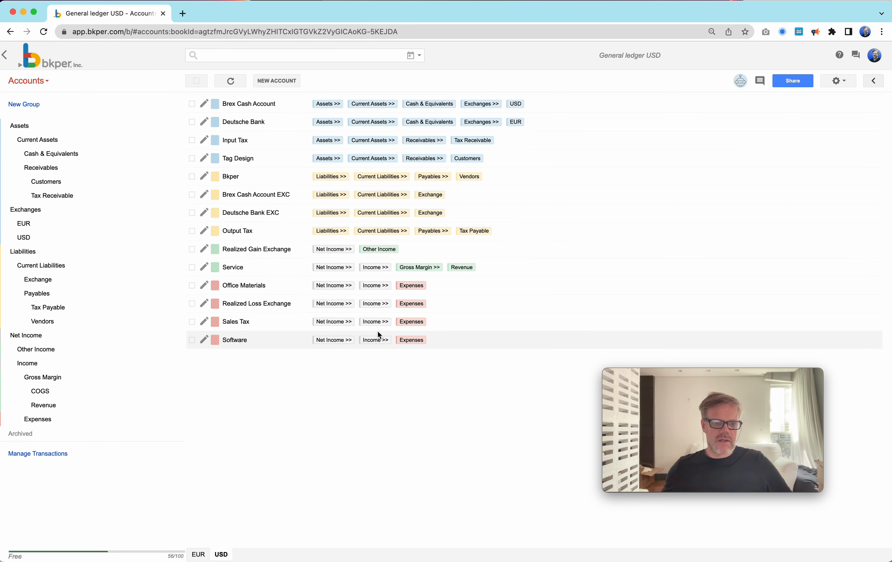
- Add the property exc_code with the value USD to the USD group and save it
left_click(177, 238)
left_click(195, 252)
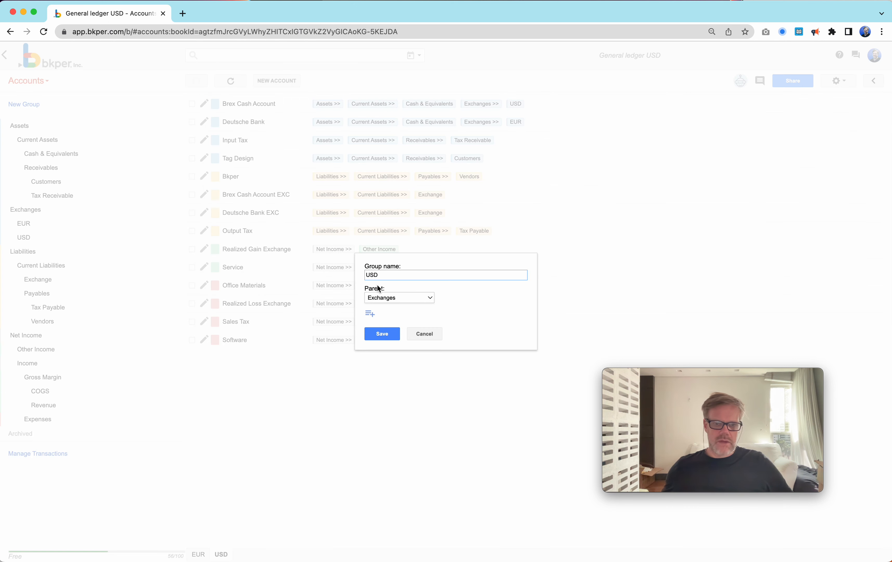
left_click(373, 314)
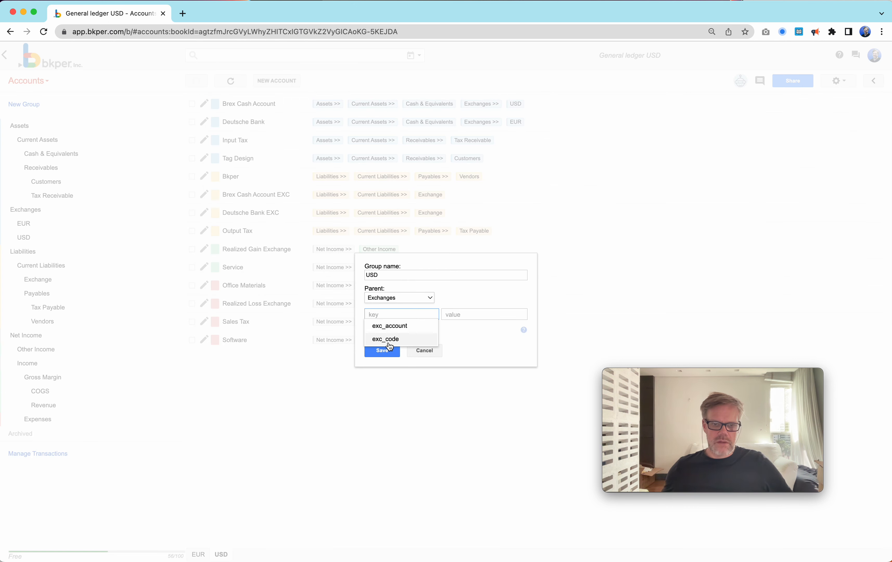
left_click(390, 340)
left_click(460, 313)
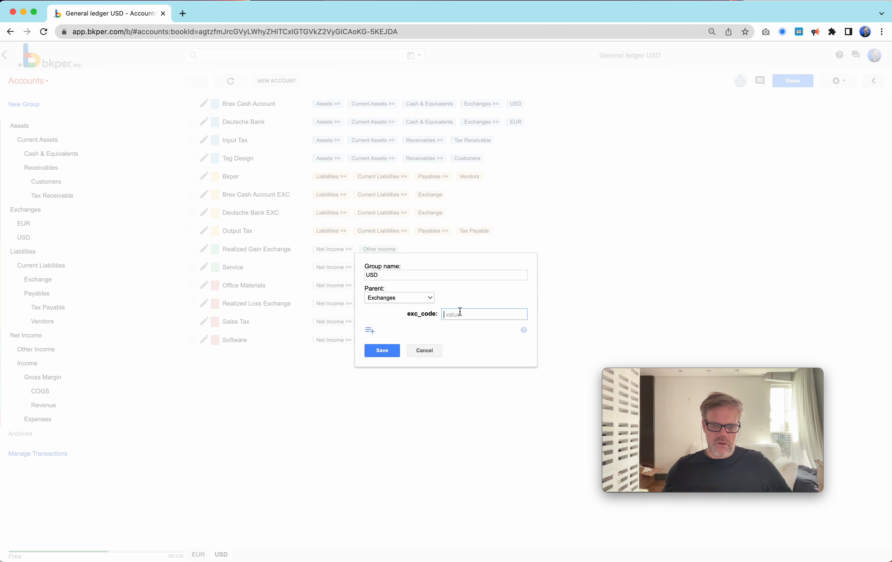
type("USD")
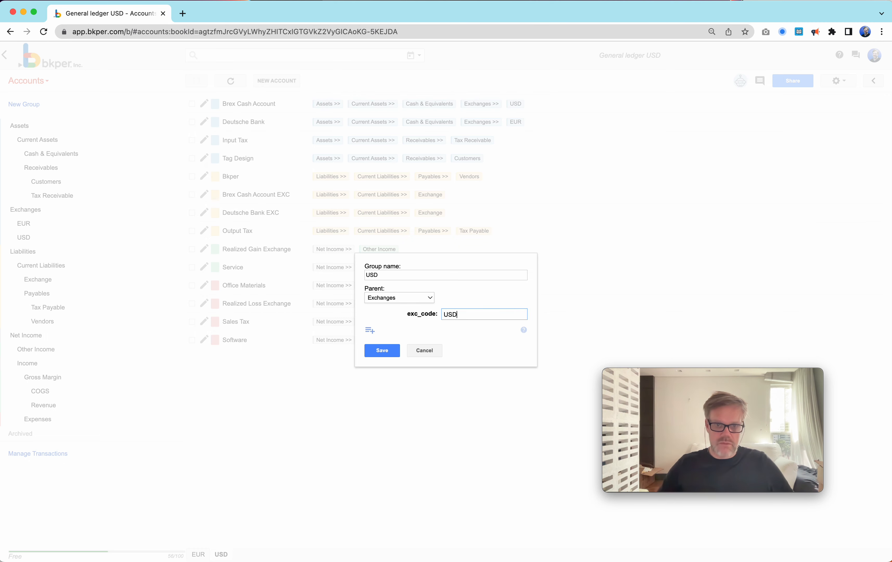
left_click(378, 352)
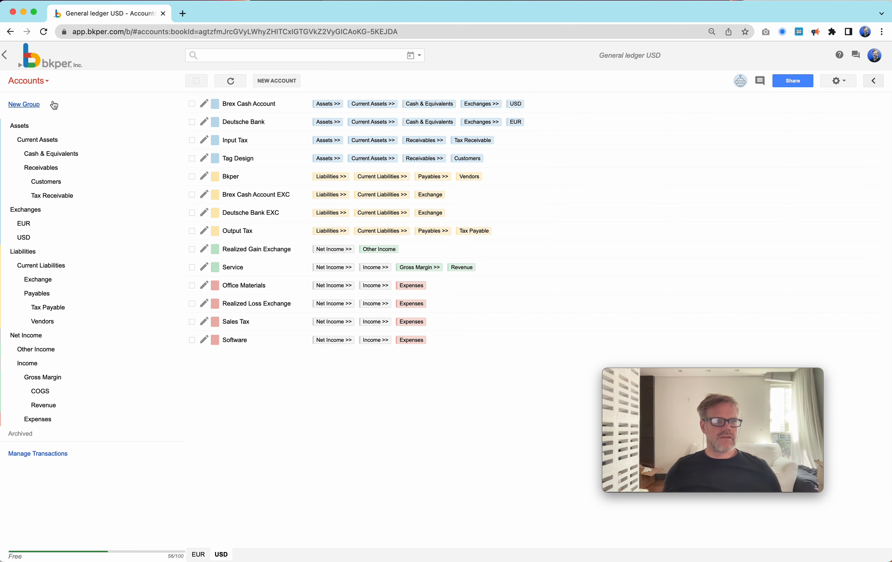
- Record a transaction of 1000 from Service to Tag Design, dated 10/01/2023, in the General ledger USD book
left_click(37, 82)
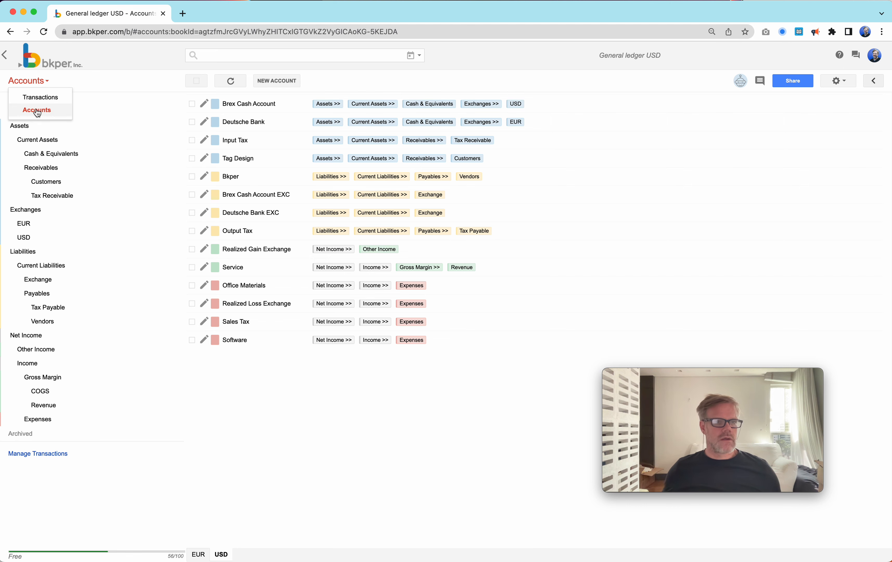
left_click(36, 93)
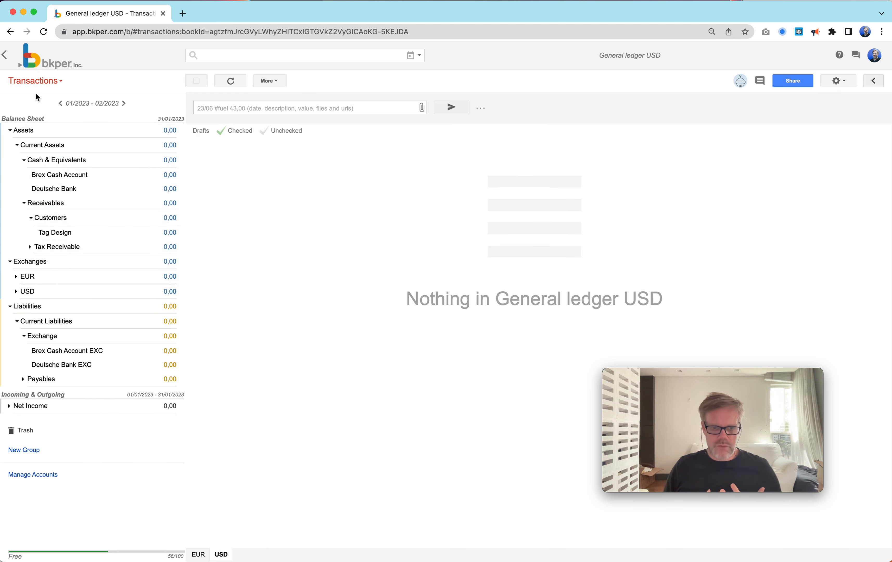
left_click(481, 109)
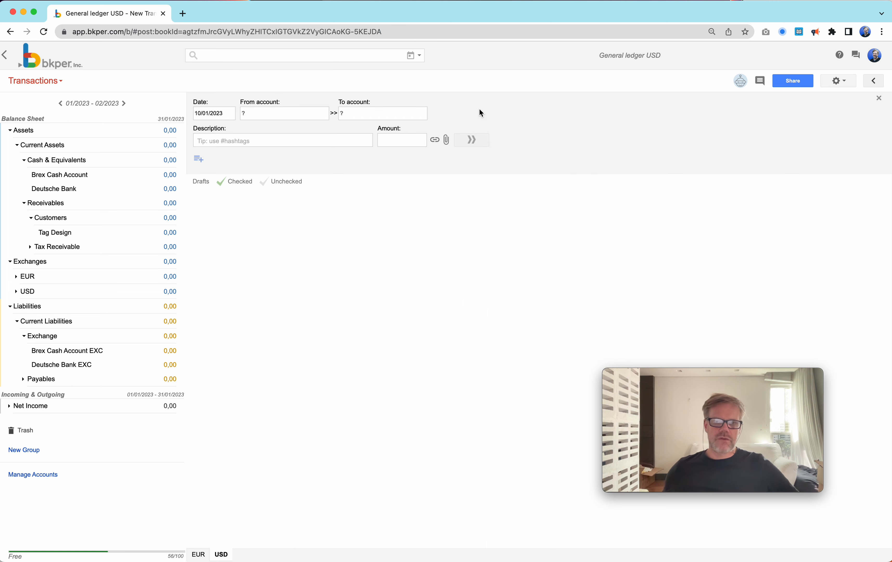
left_click(300, 113)
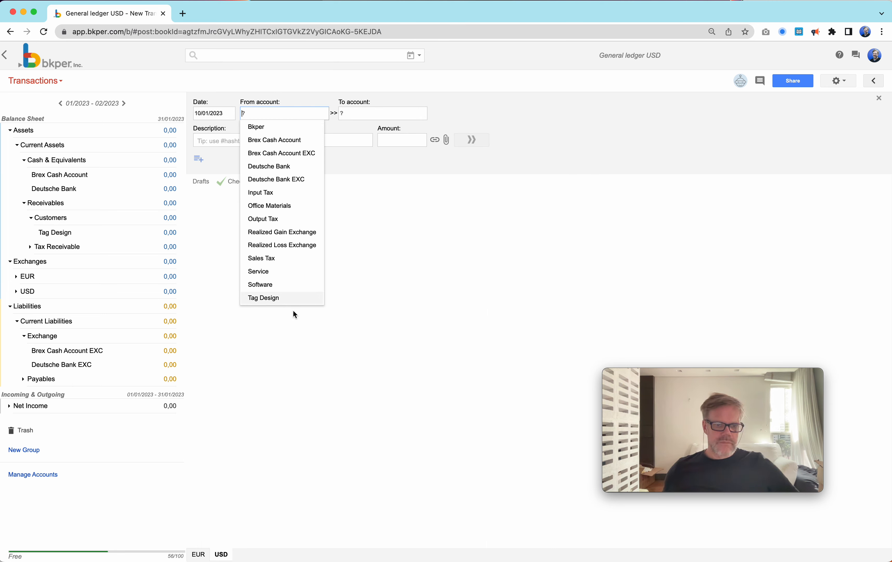
left_click(277, 271)
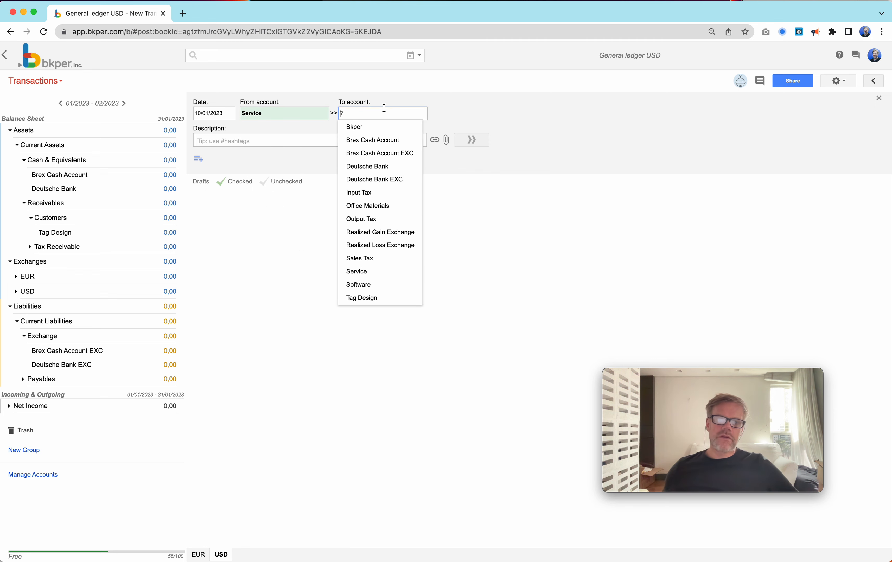
left_click(379, 300)
left_click(389, 139)
type("100")
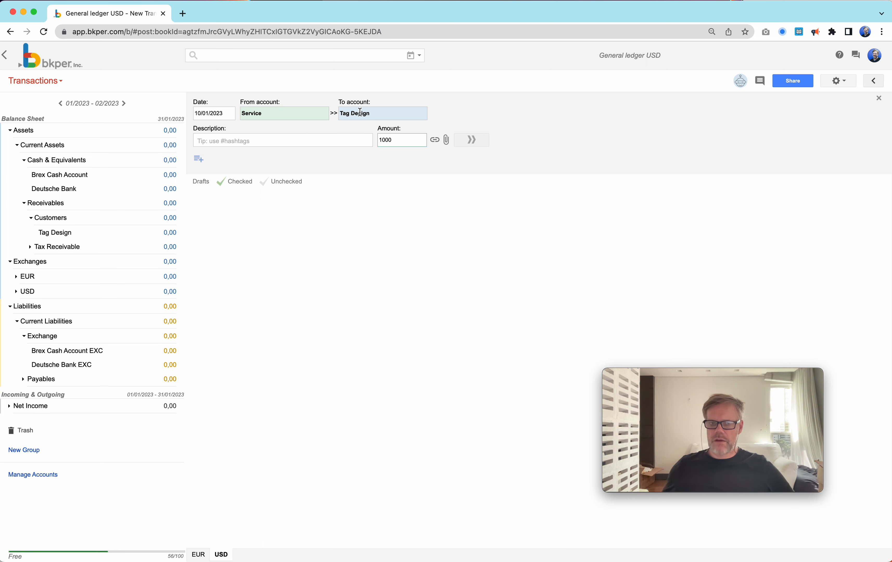
type("0")
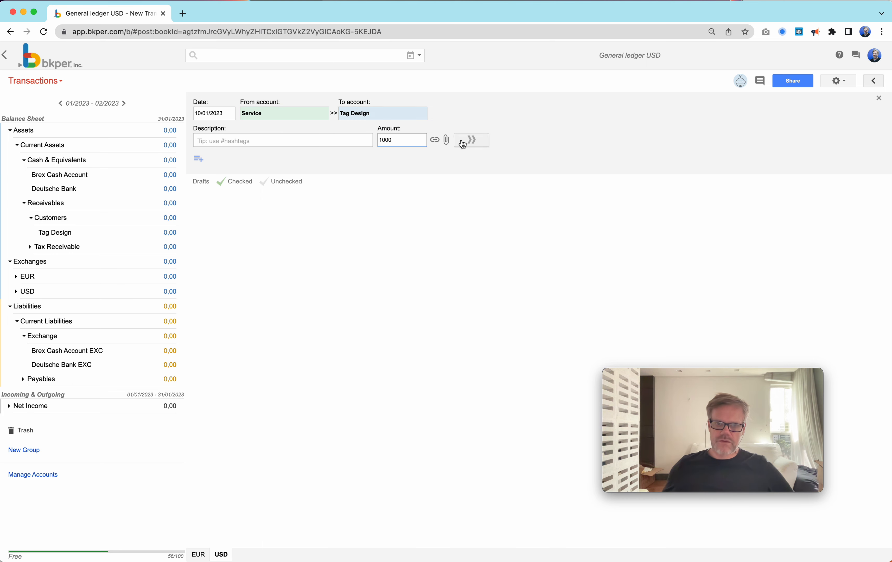
left_click(477, 143)
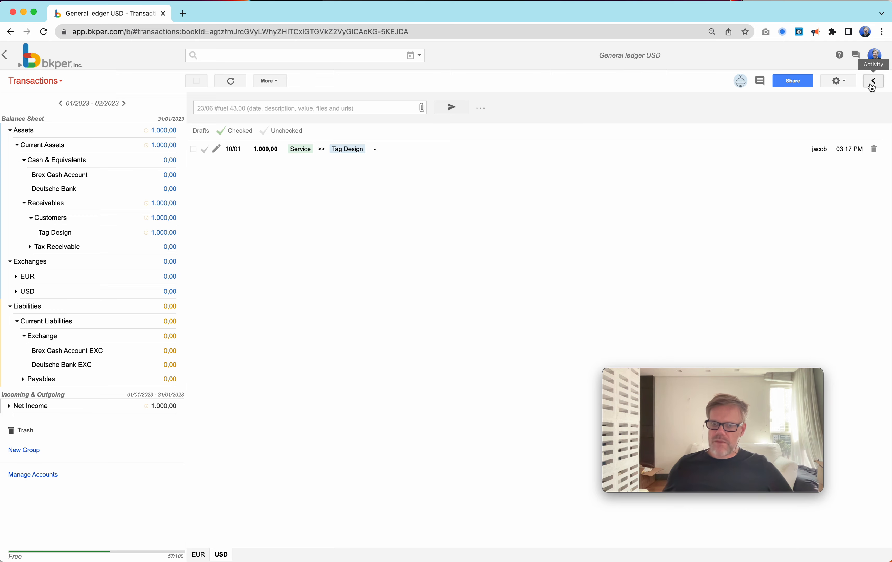
- Compare the Service to Tag Design transaction in the General ledger EUR and USD books, including its exchange code and rate
left_click(198, 555)
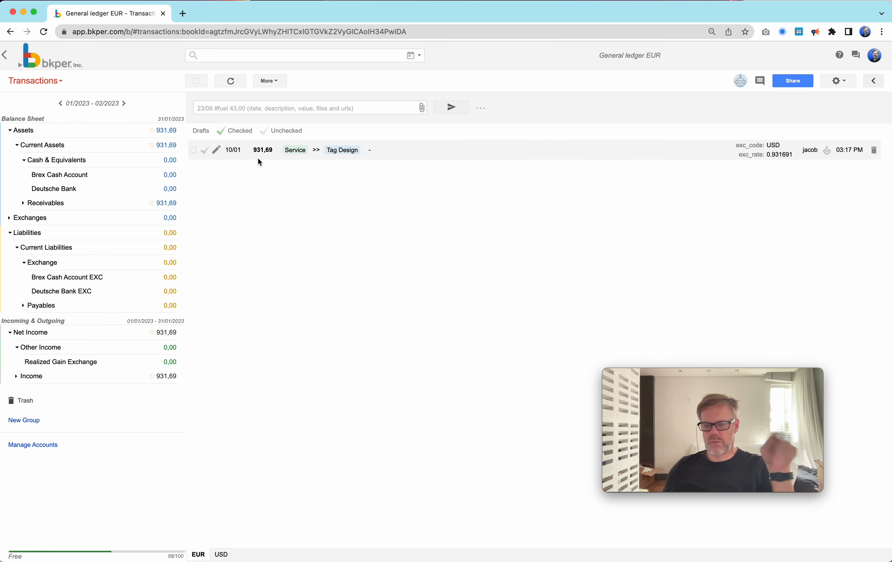
left_click(221, 554)
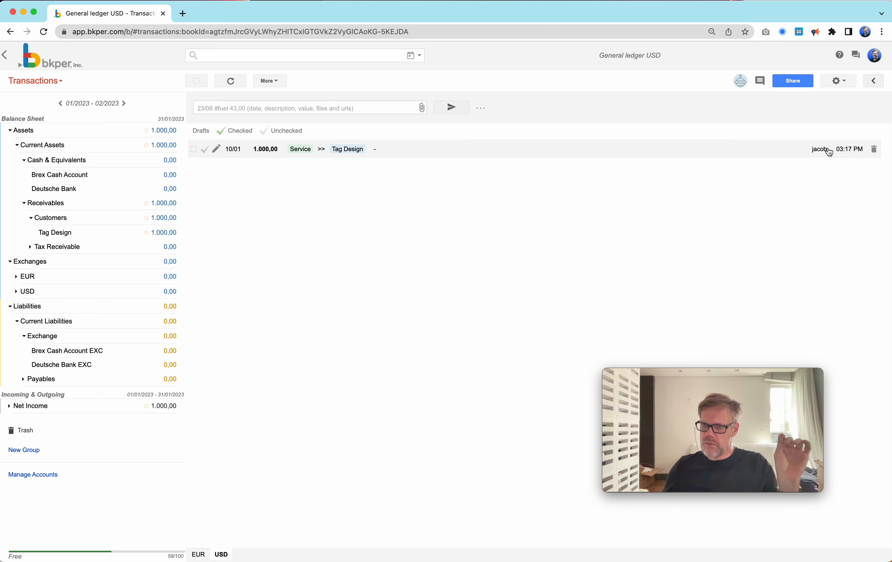
left_click(199, 556)
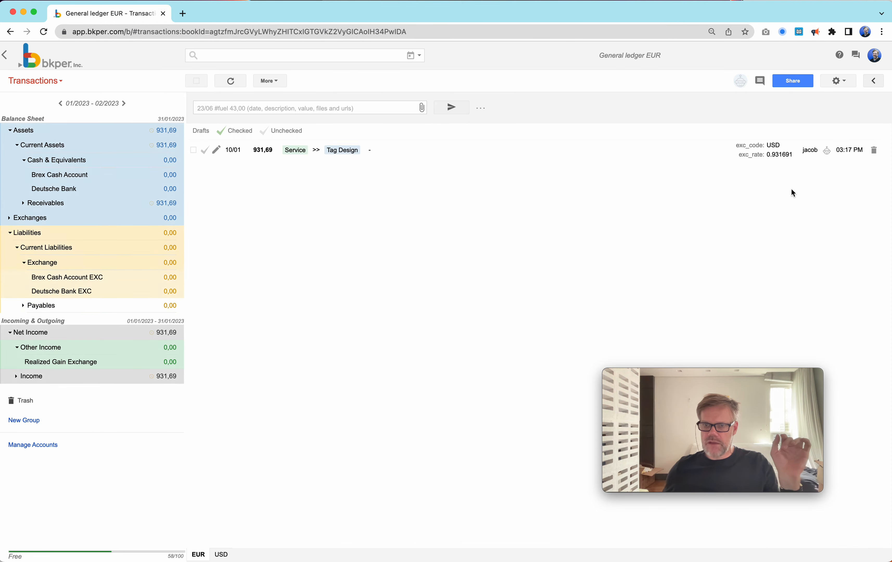
mouse_move(828, 152)
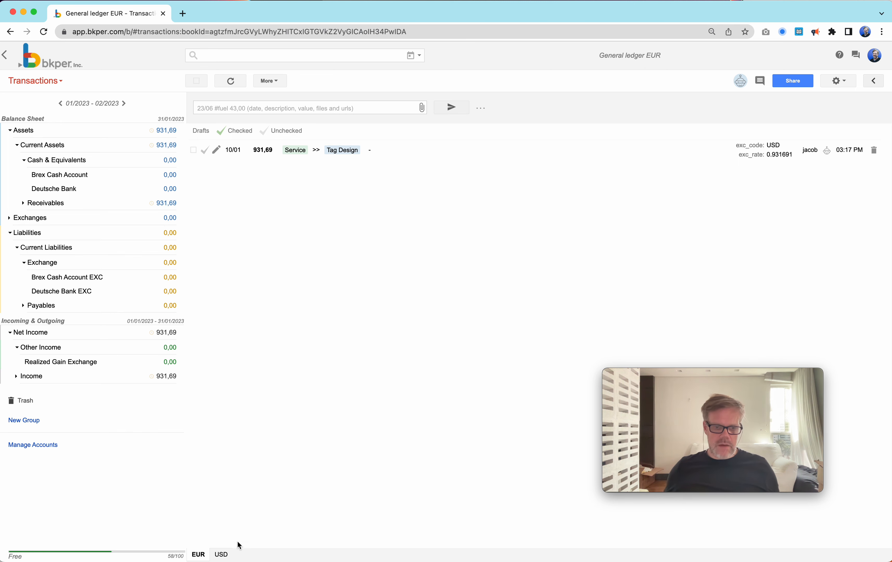
- Set the date of the Service to Tag Design transaction in the General ledger USD book to 06/01/2023 and check its EUR counterpart
left_click(222, 555)
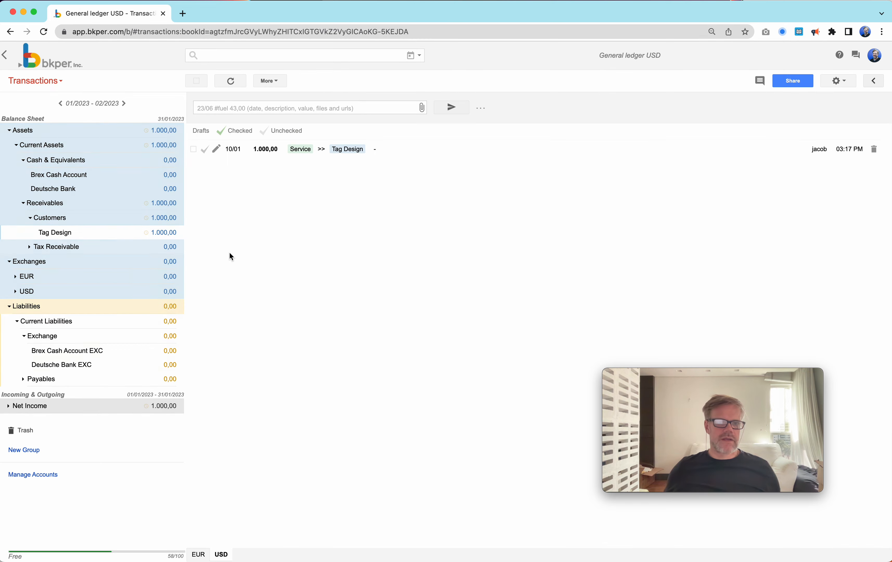
left_click(216, 149)
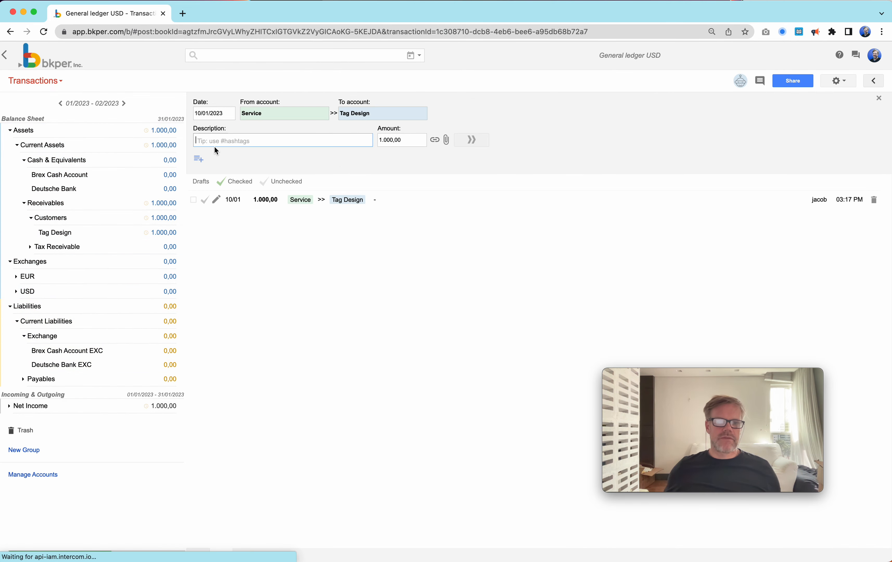
left_click(201, 113)
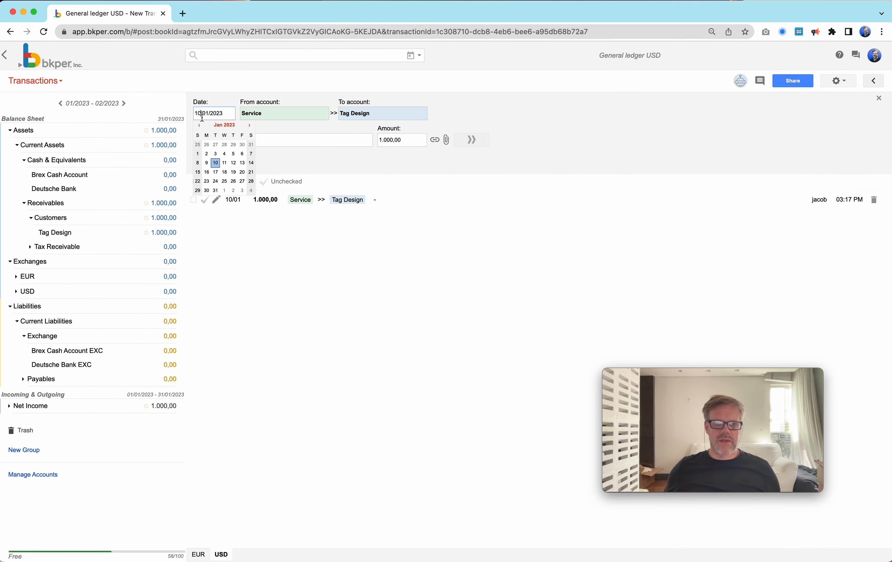
left_click(242, 155)
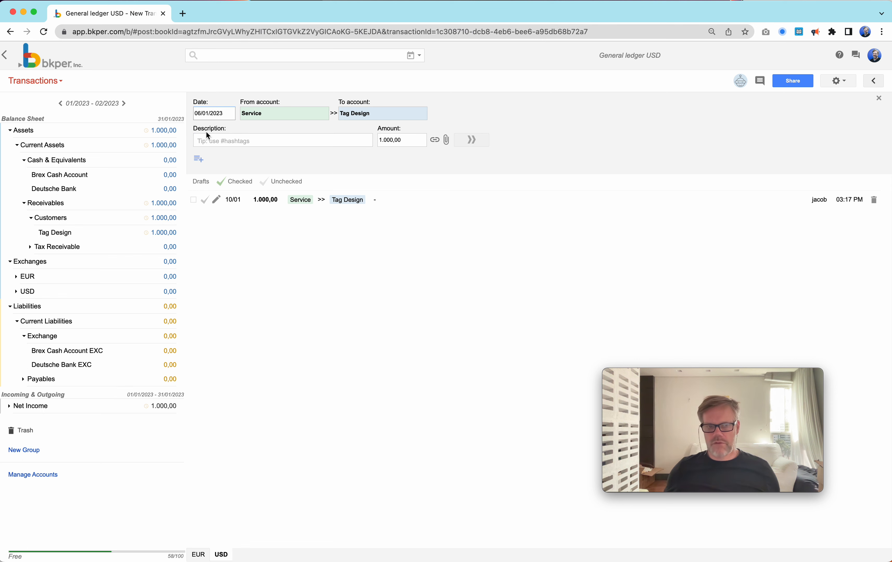
left_click(471, 141)
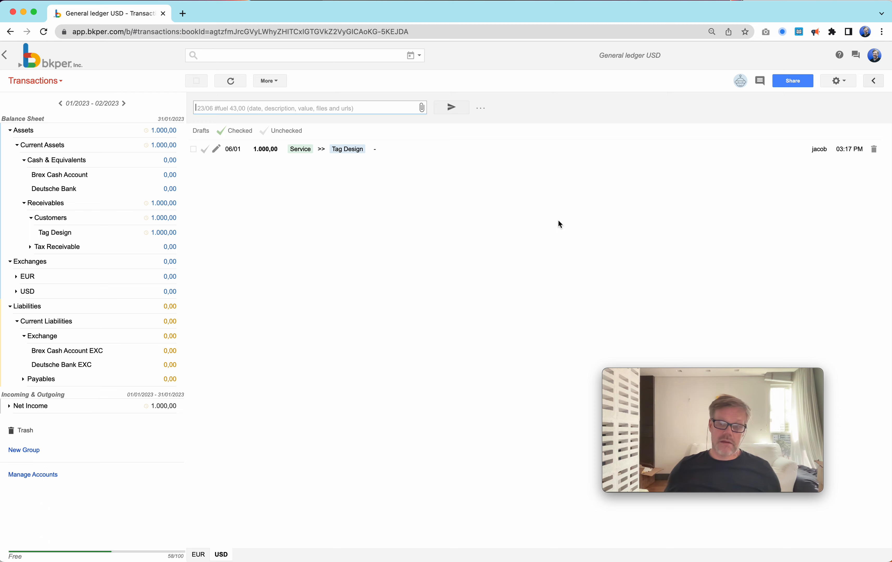
left_click(198, 555)
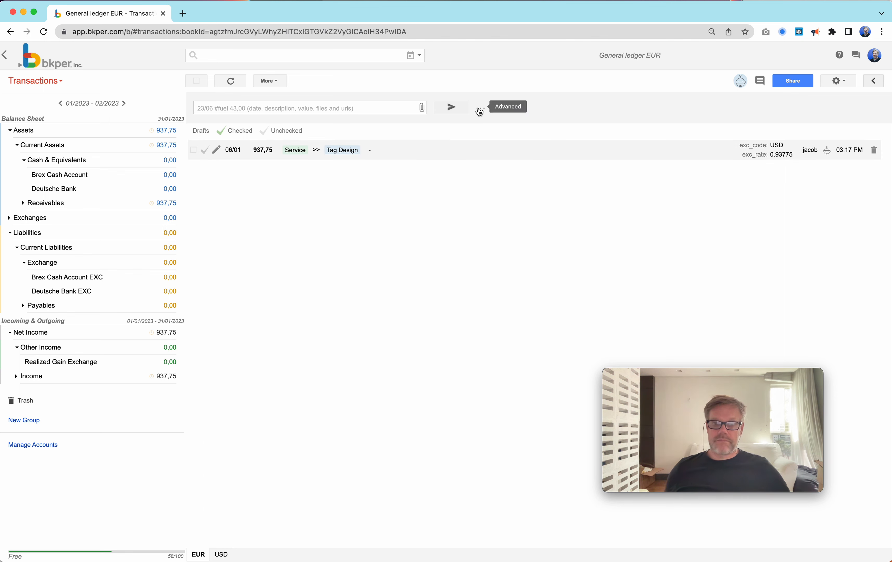
- Record a transaction of 1000 from Tag Design to Brex Cash Account, dated 10/01/2023, in the General ledger USD book
left_click(221, 554)
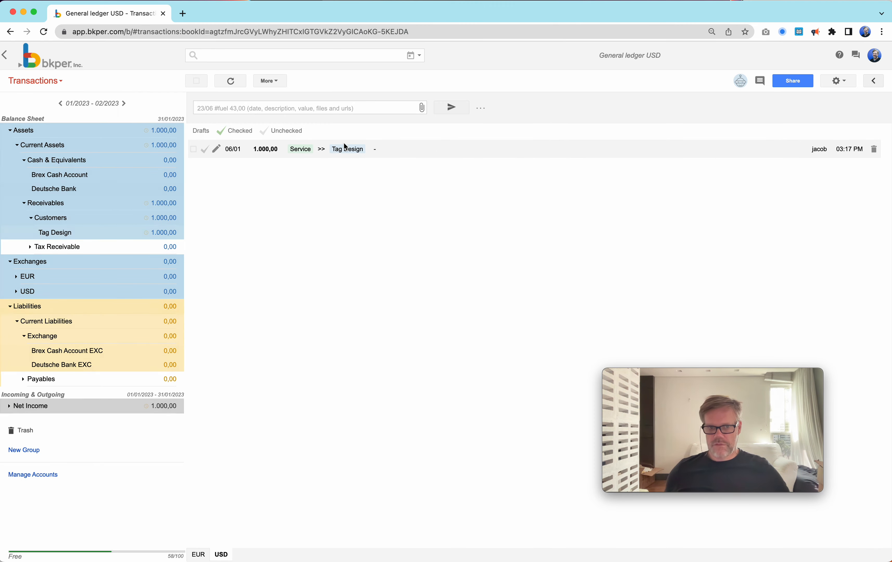
left_click(481, 108)
left_click(288, 114)
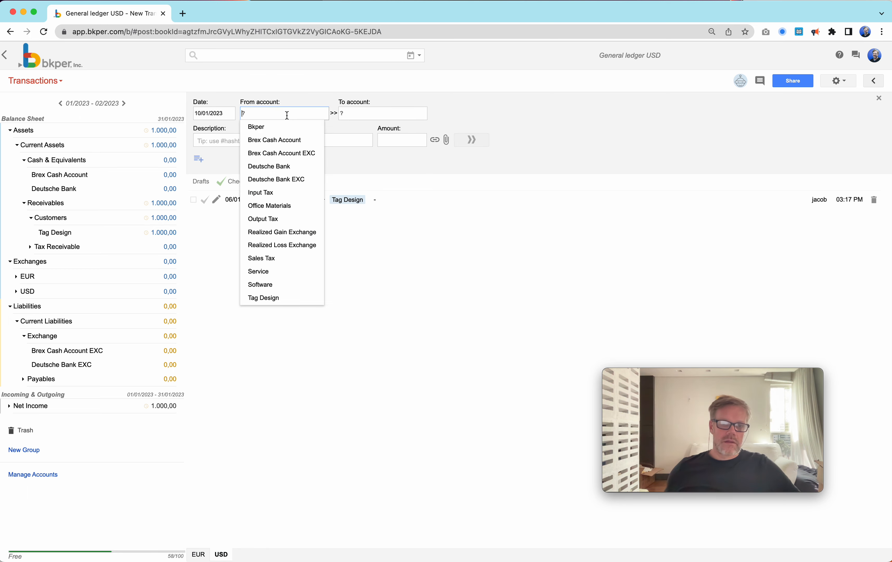
left_click(279, 297)
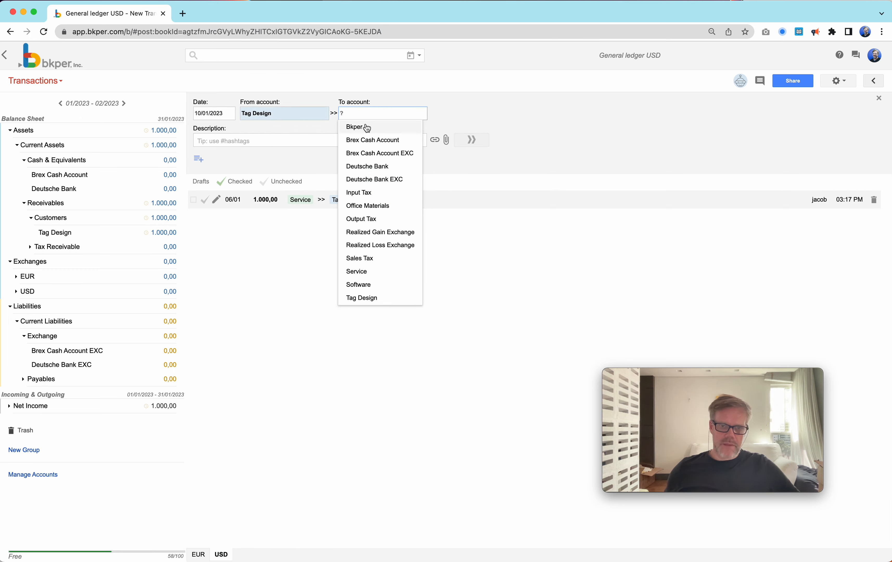
left_click(370, 140)
left_click(395, 140)
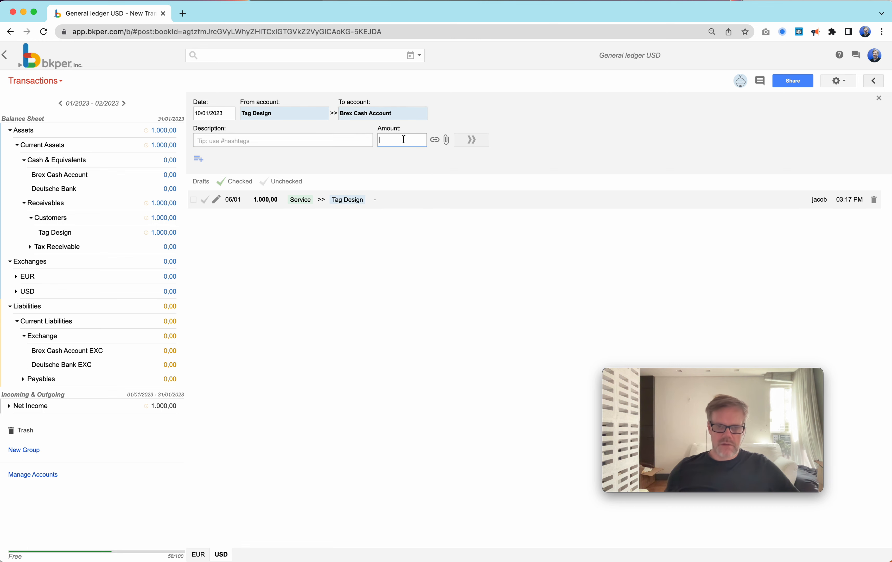
type("10")
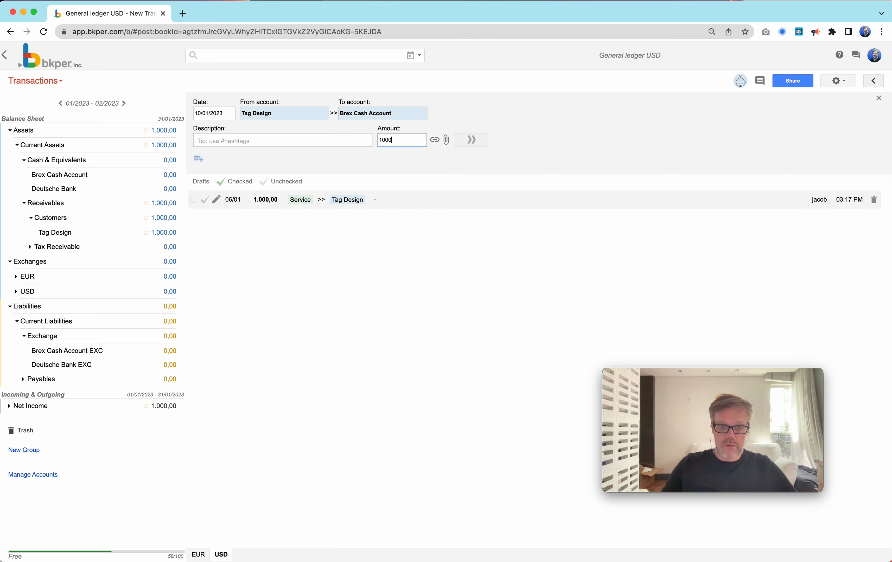
type("00")
left_click(484, 142)
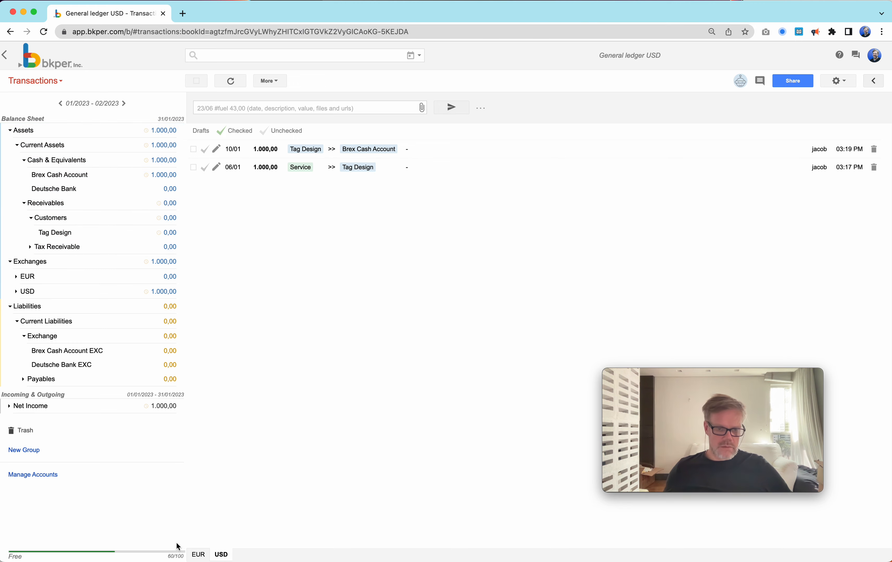
- Review the mirrored Tag Design to Brex Cash Account transaction and the Deutsche Bank account's transactions in the General ledger EUR book
left_click(198, 555)
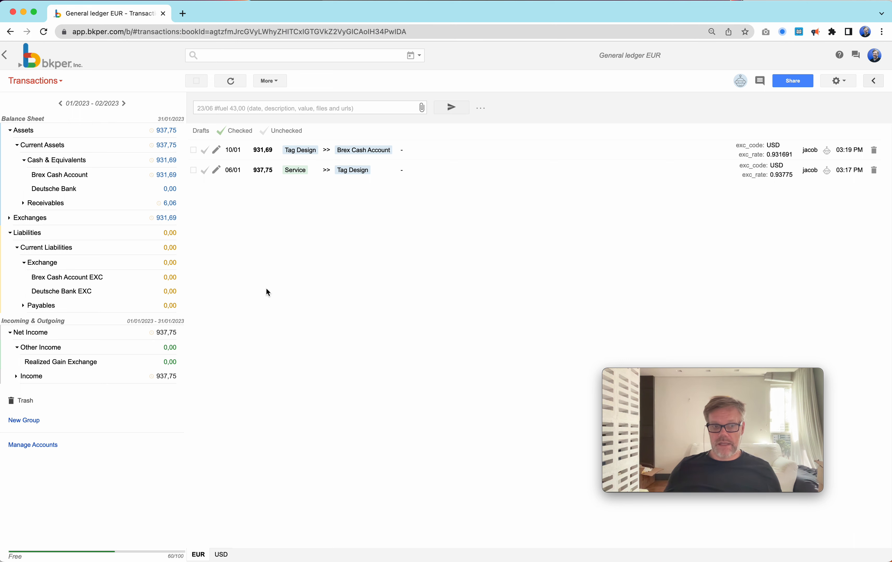
left_click(66, 191)
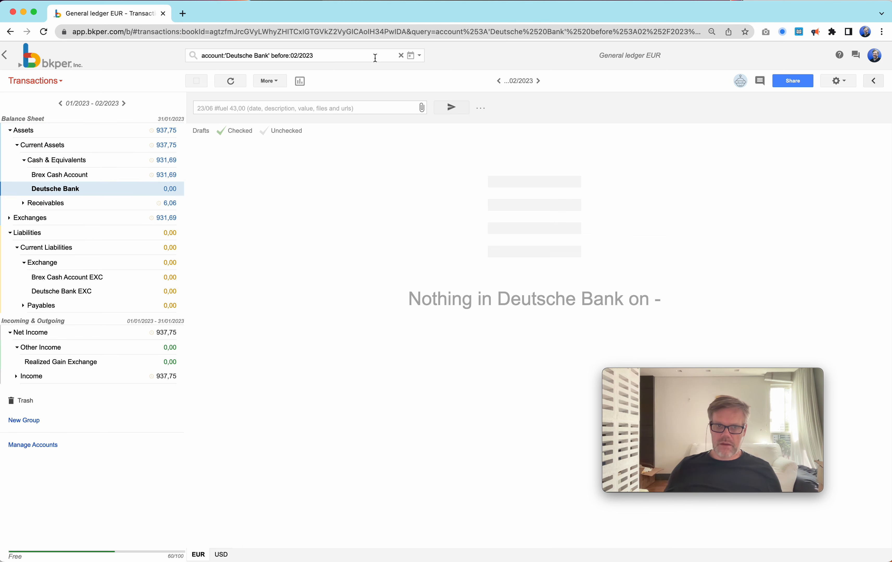
left_click(401, 55)
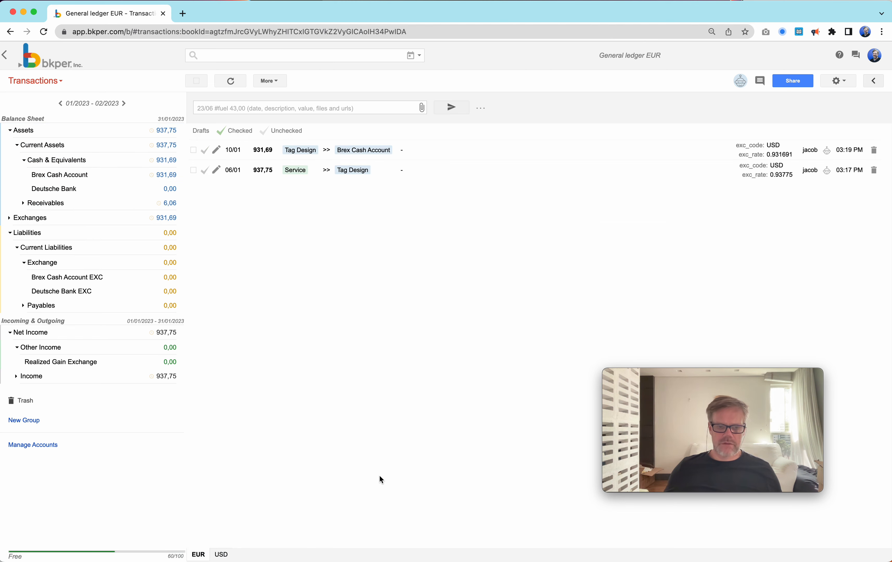
- Record a 500 transfer from Brex Cash Account to Deutsche Bank, dated 10/01/2023, in the General ledger USD book and check it in EUR
left_click(221, 554)
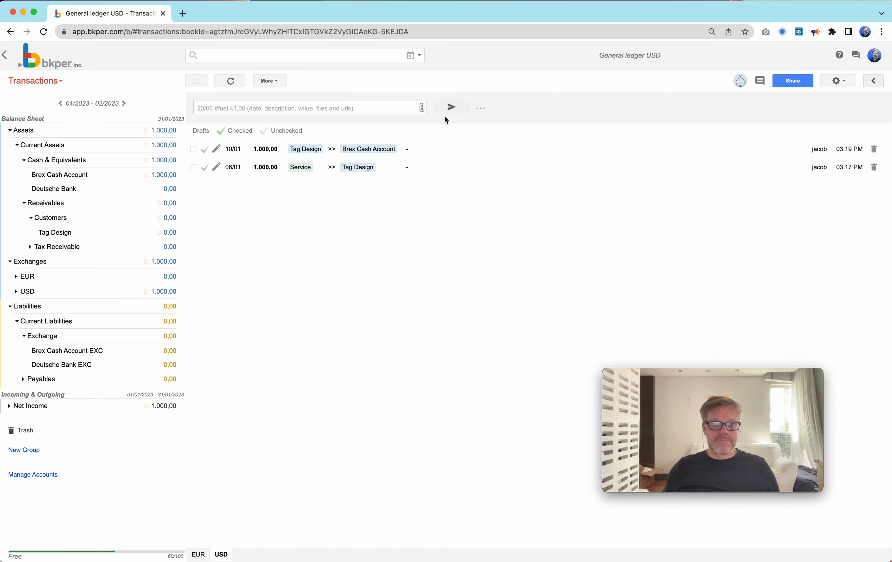
left_click(481, 111)
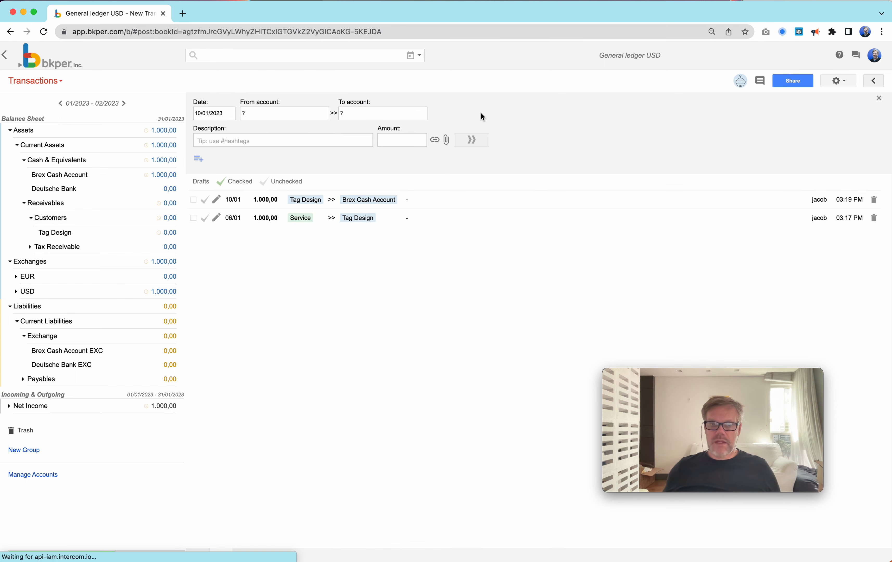
left_click(293, 112)
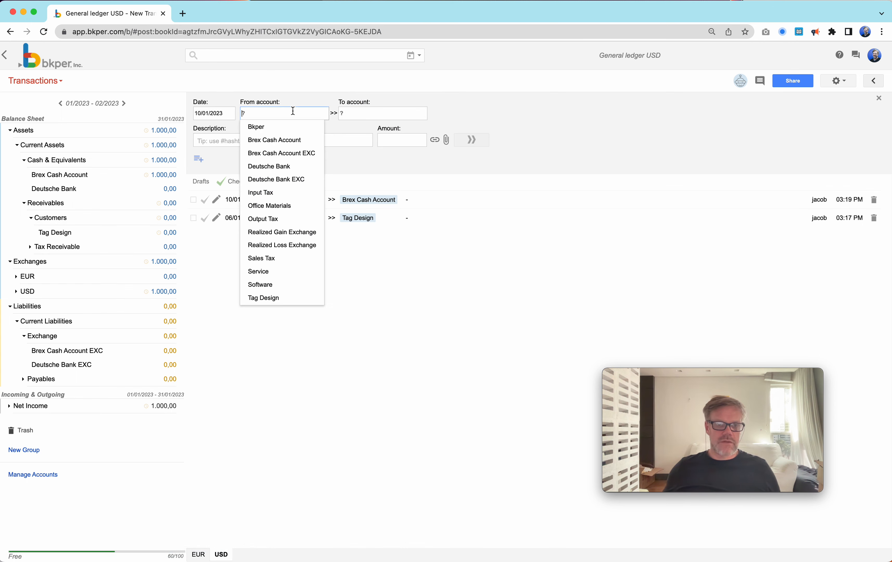
left_click(278, 141)
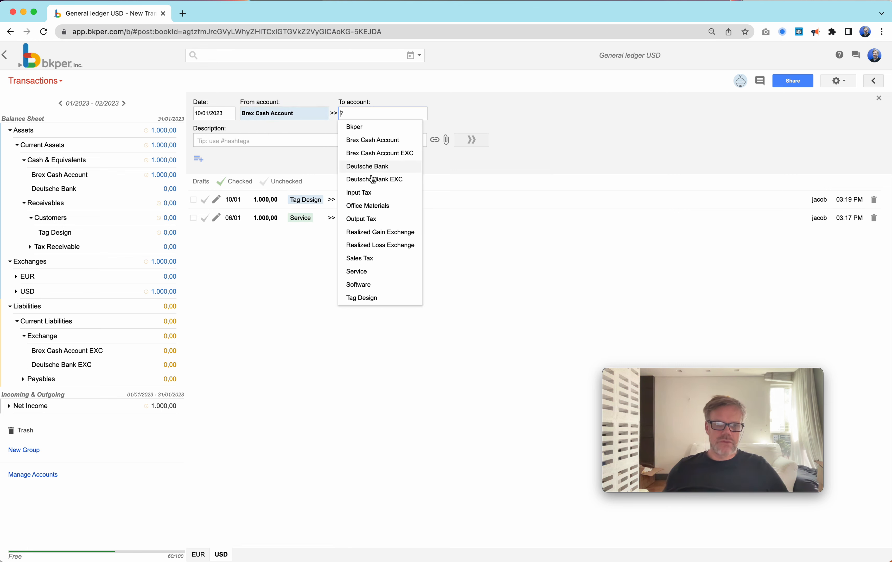
left_click(369, 168)
left_click(395, 143)
type("500")
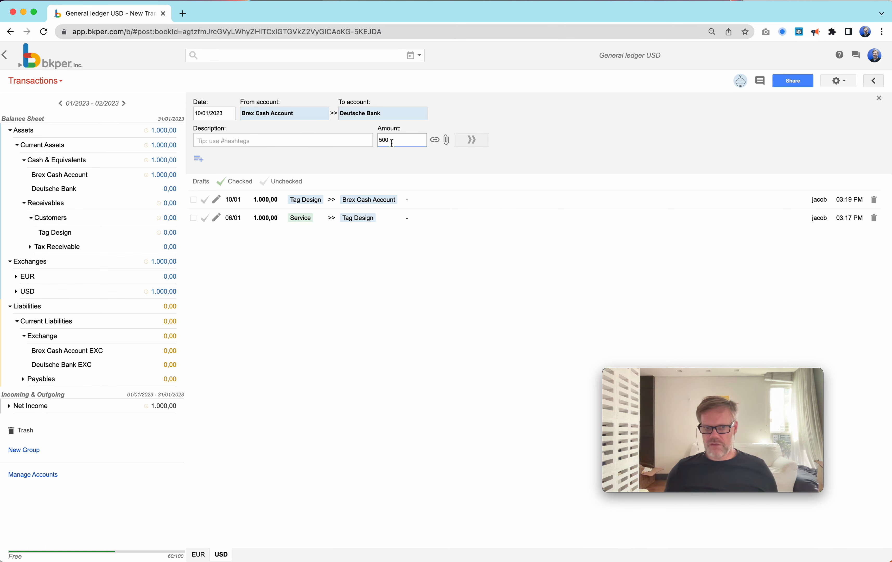
left_click(470, 145)
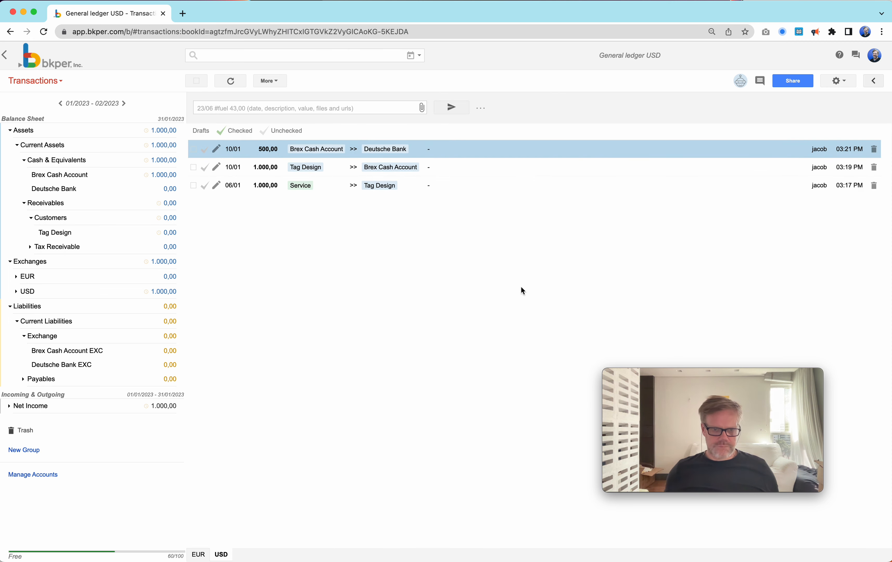
left_click(198, 555)
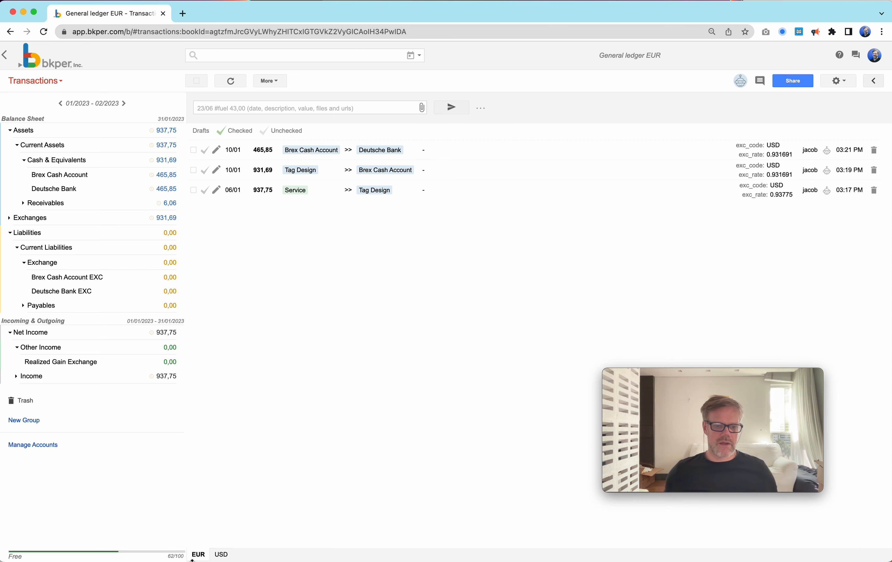
- Add the property exc_amount with the value 450 to the Brex Cash Account to Deutsche Bank transaction in the General ledger USD book
left_click(221, 555)
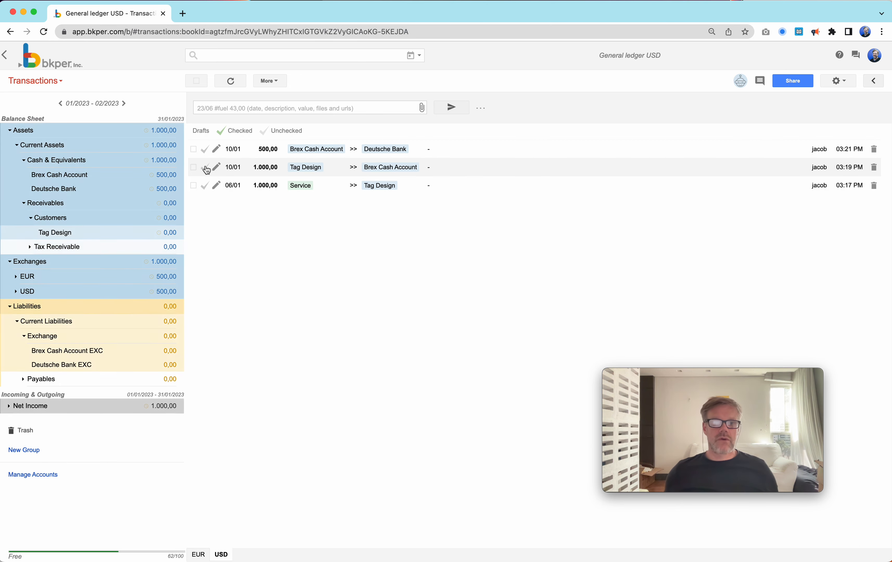
left_click(215, 149)
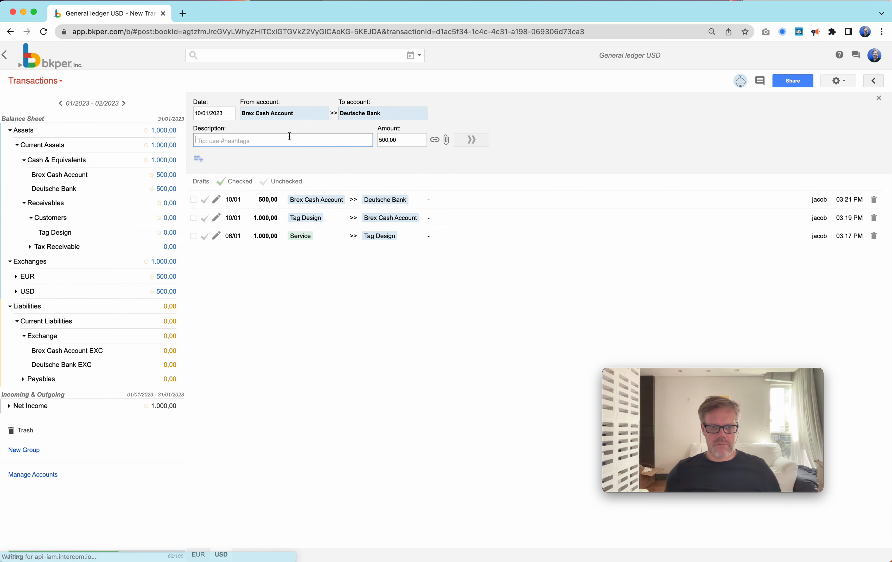
left_click(196, 161)
left_click(225, 173)
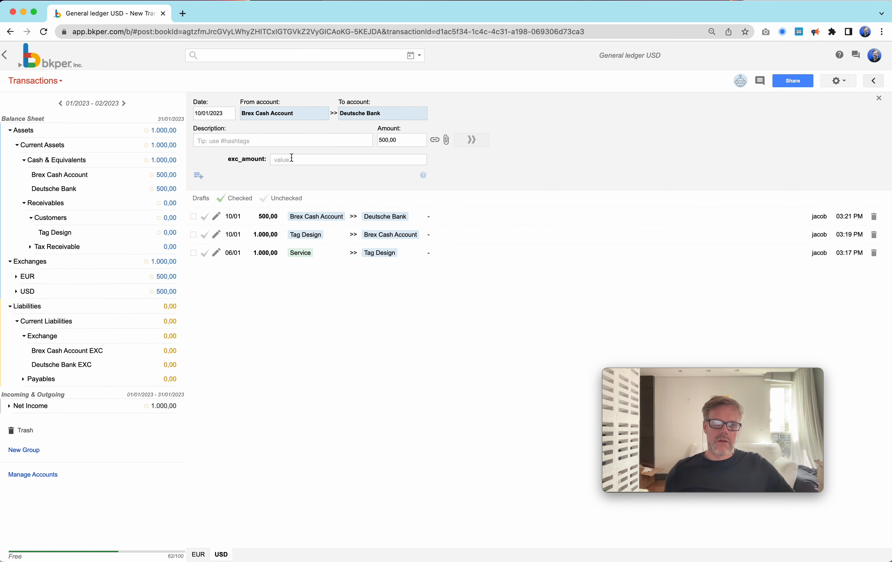
left_click(291, 158)
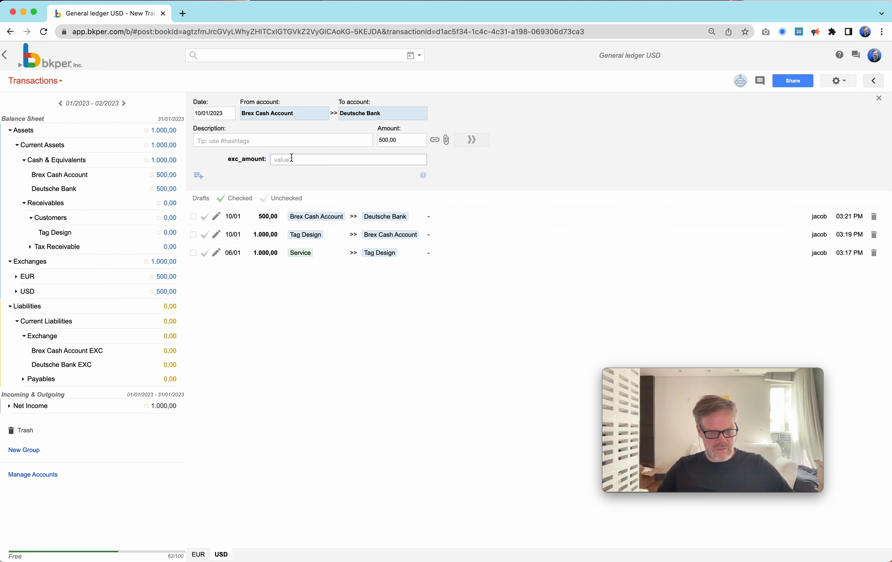
type("450")
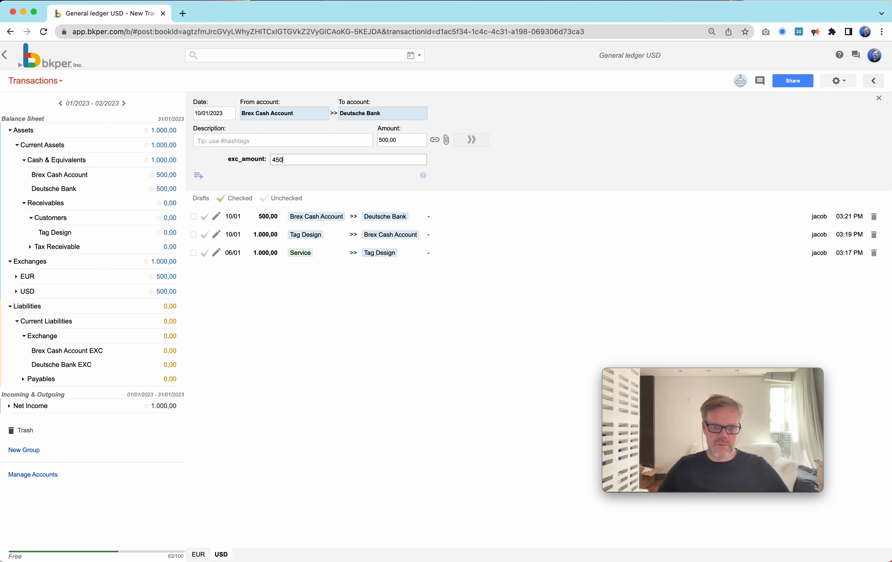
left_click(473, 141)
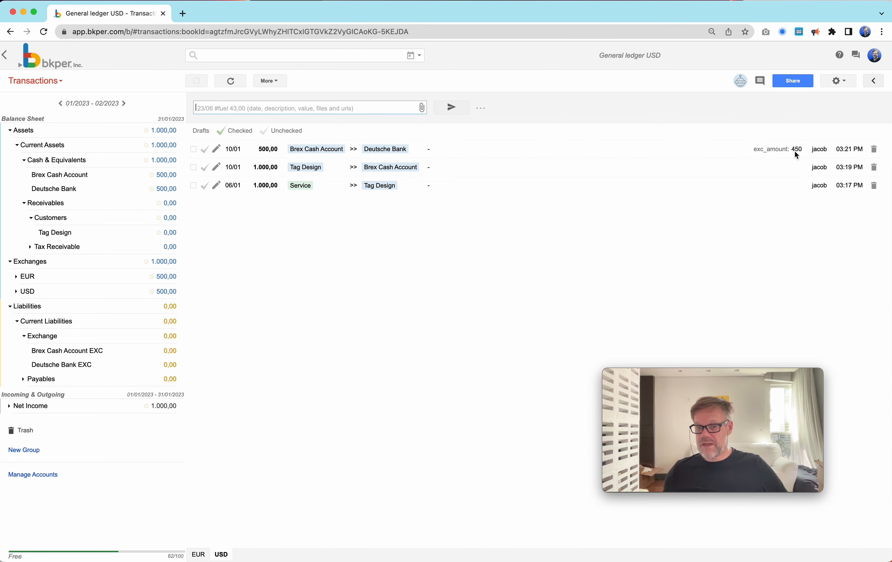
- Run the Exchange Bot gain/loss update from the General ledger EUR book and compare the exchange loss entries in both books
left_click(200, 555)
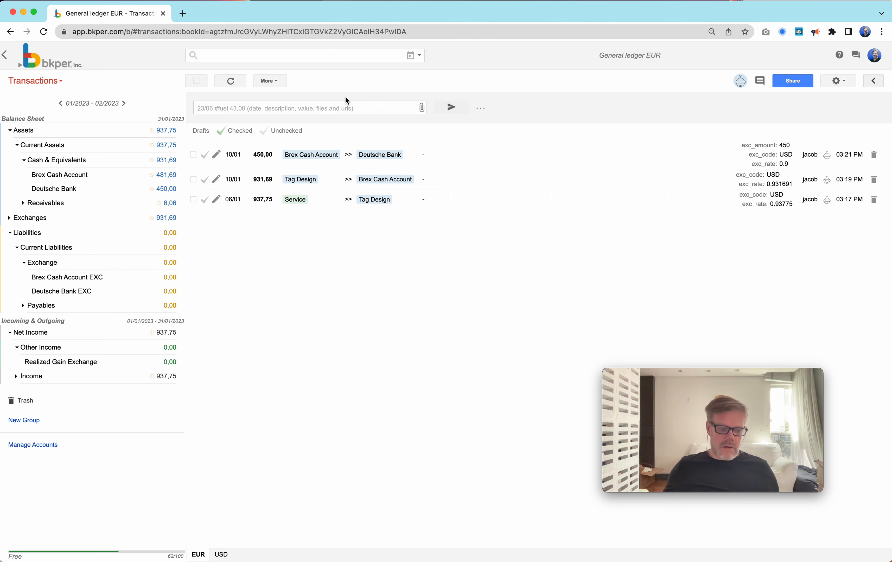
left_click(267, 82)
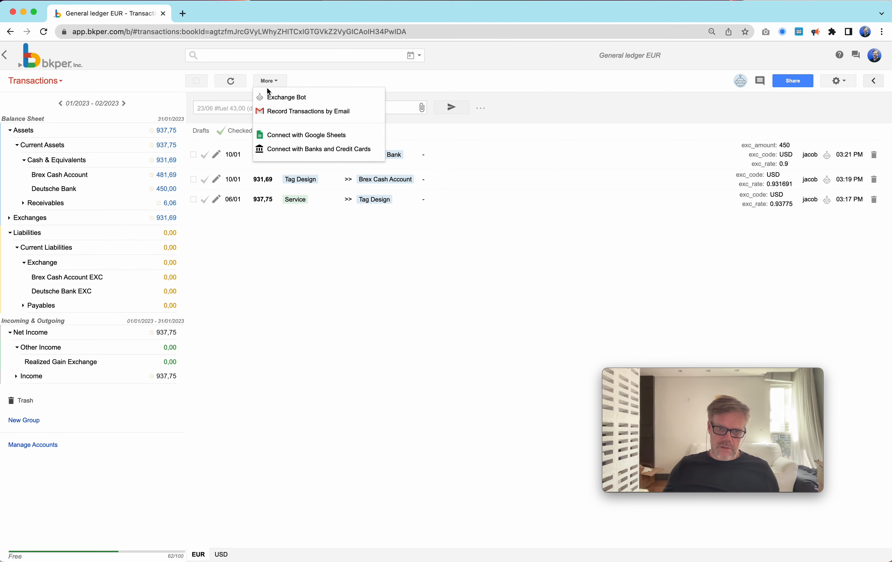
left_click(284, 97)
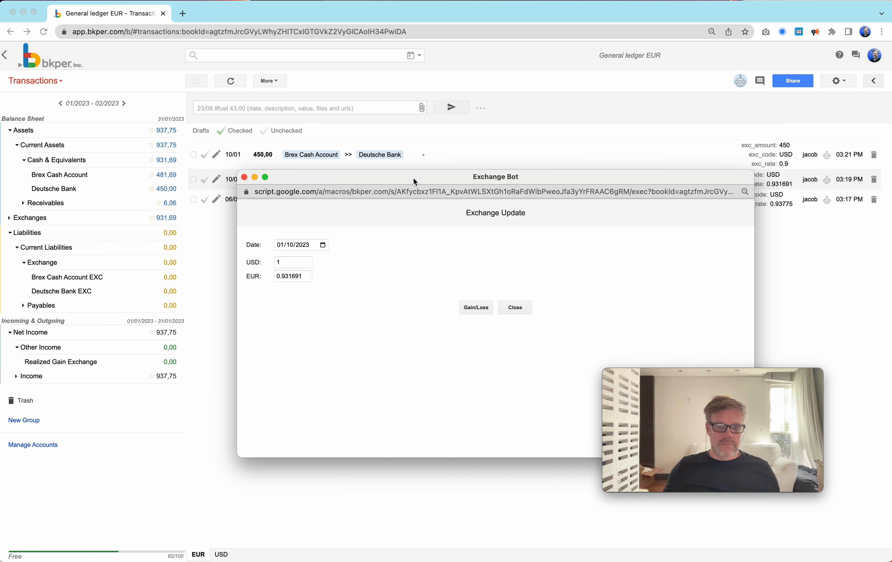
left_click(475, 311)
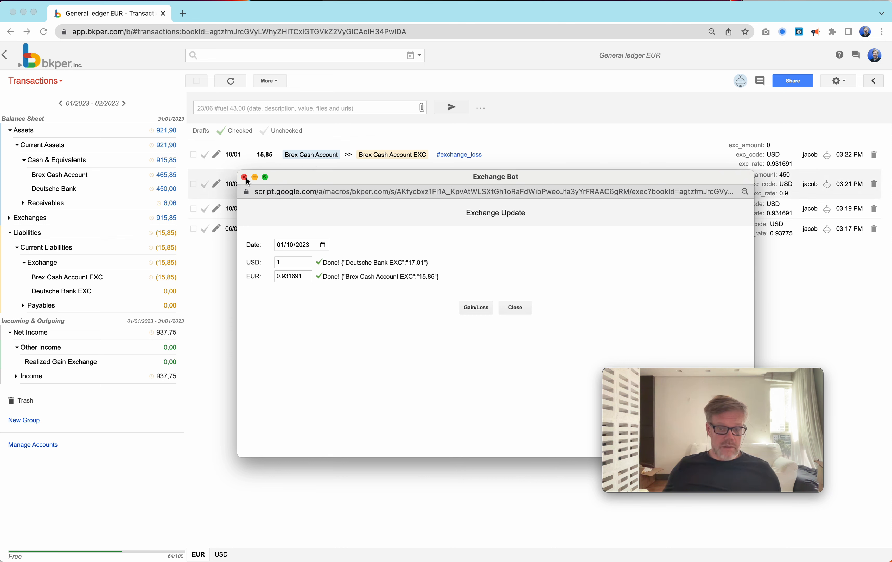
left_click(521, 310)
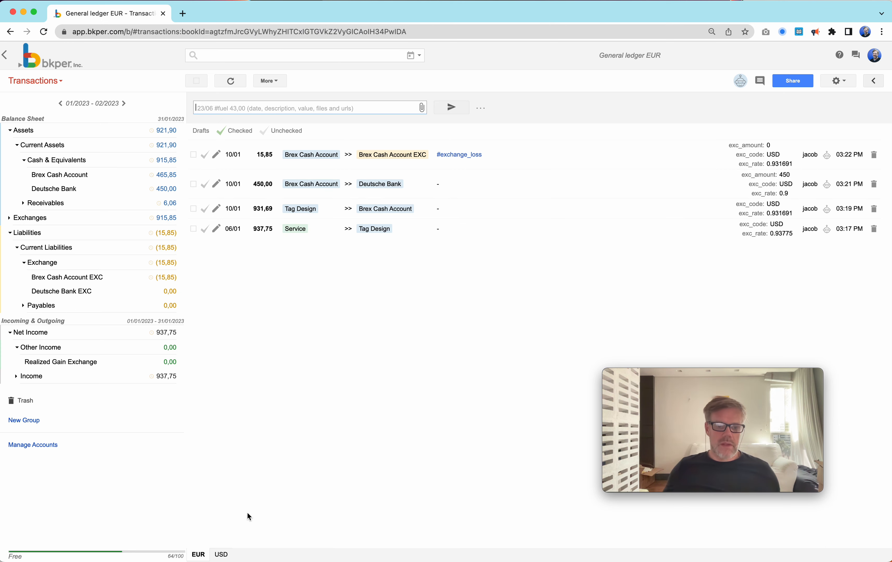
left_click(222, 554)
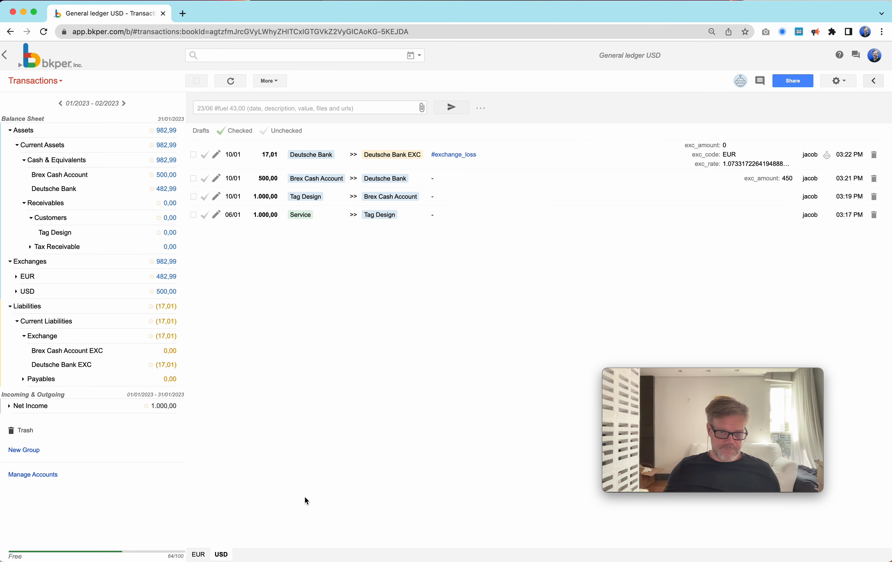
left_click(196, 555)
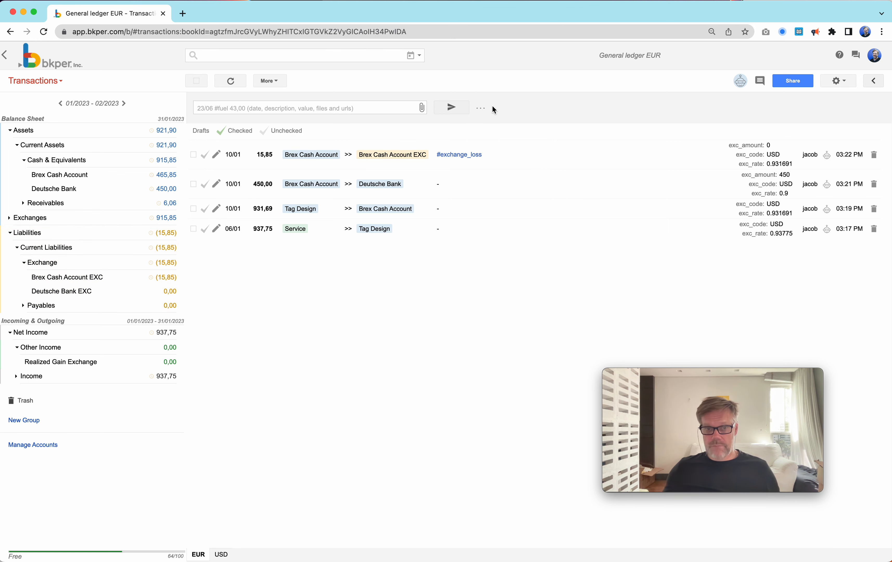
- Draft a 15.85 transaction dated 10/01/2023 from Brex Cash Account EXC to Realized Loss Exchange in the General ledger EUR book
left_click(482, 108)
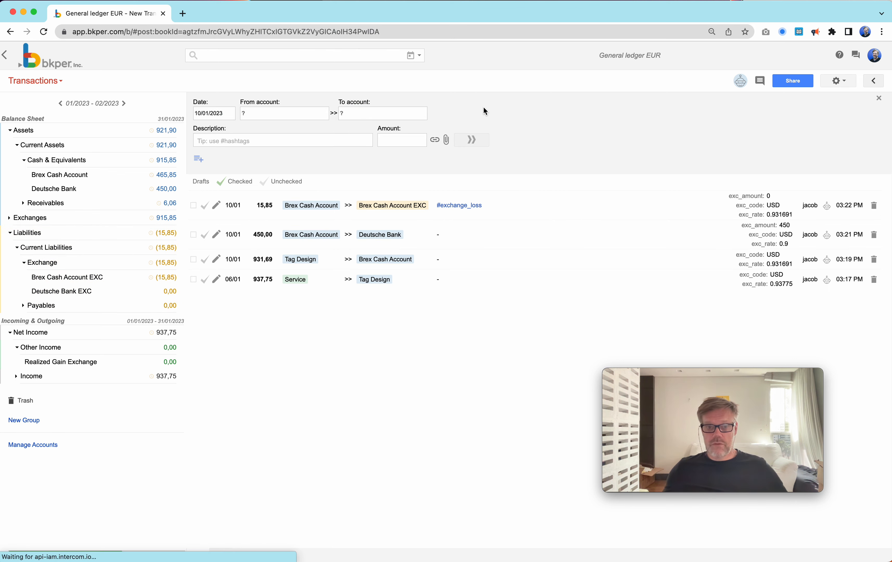
left_click(287, 109)
type("bre")
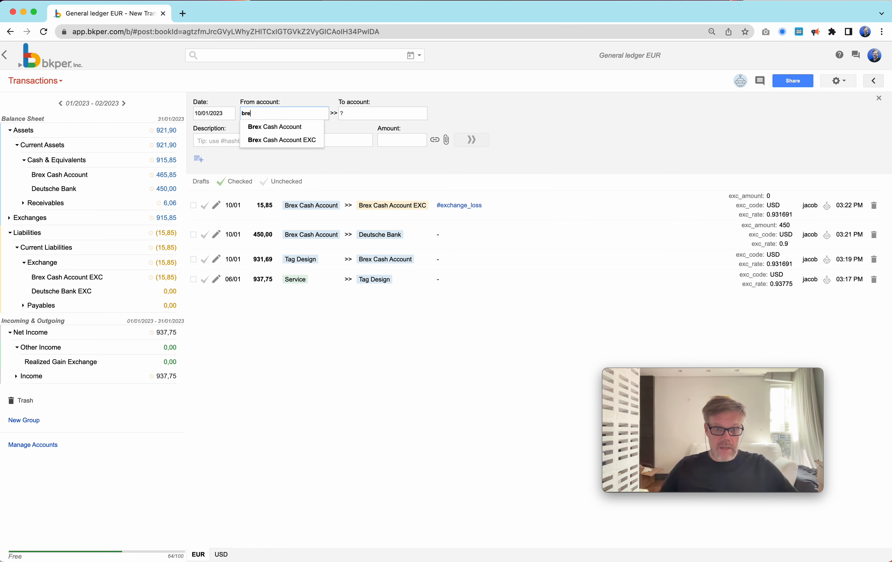
left_click(292, 141)
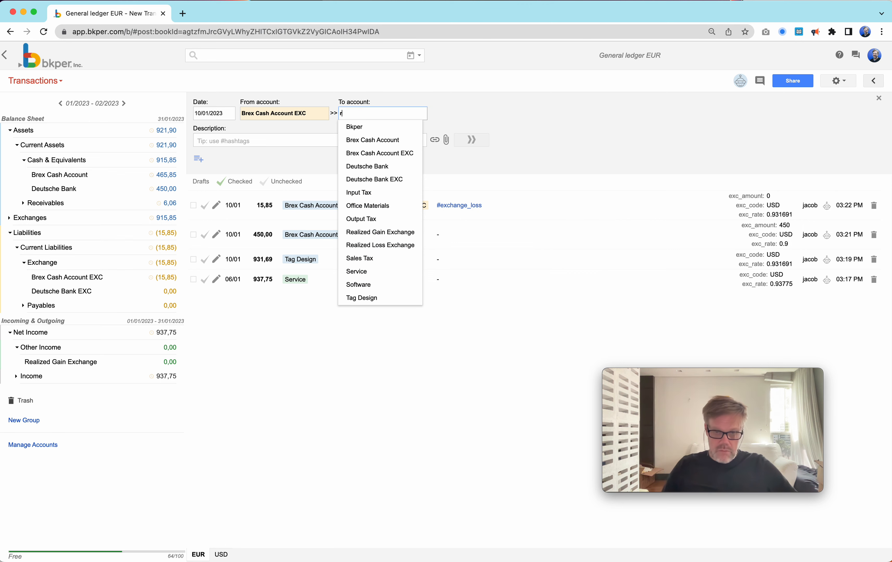
type("re")
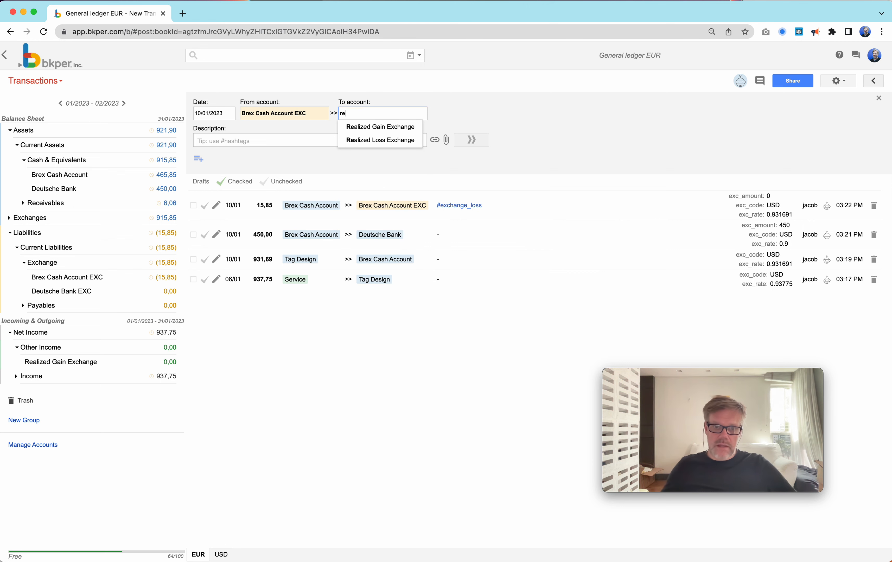
left_click(397, 141)
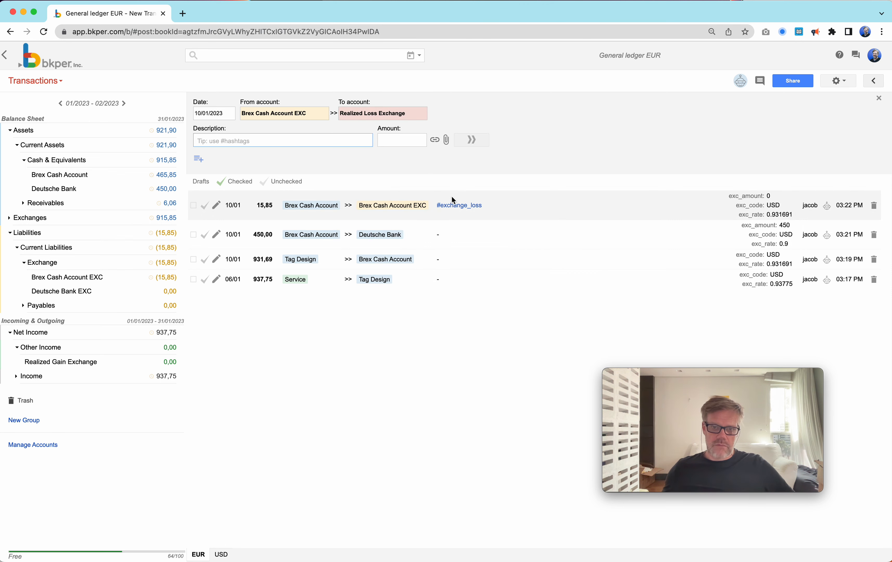
left_click(394, 140)
type("1")
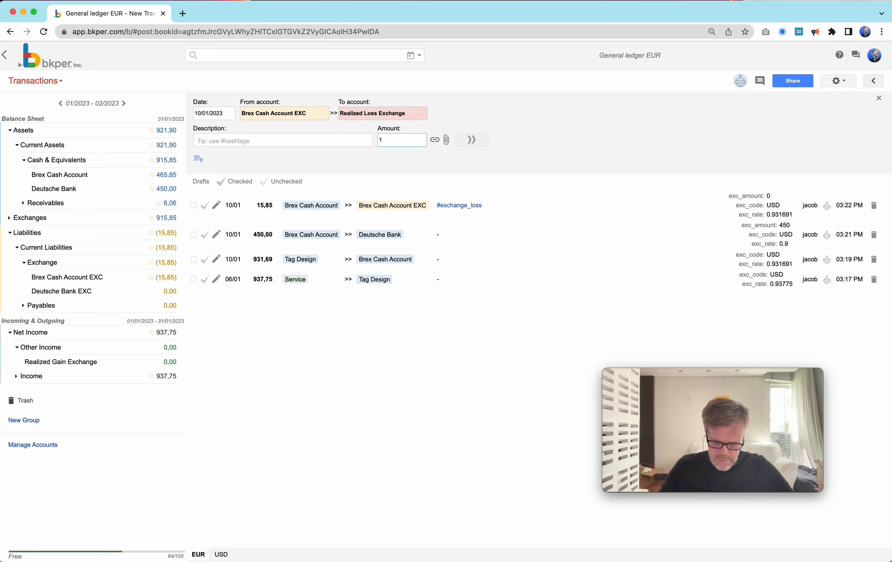
type("5,85")
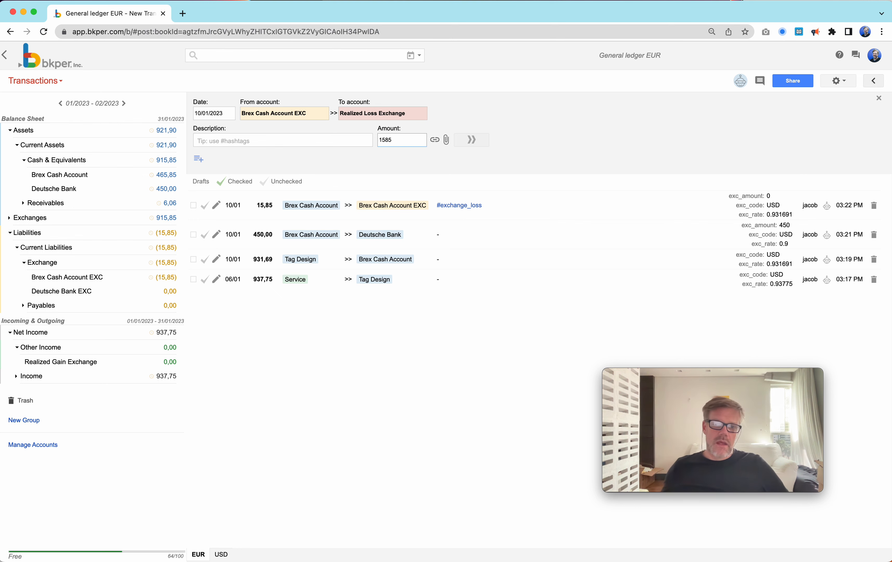
left_click(387, 141)
type(".")
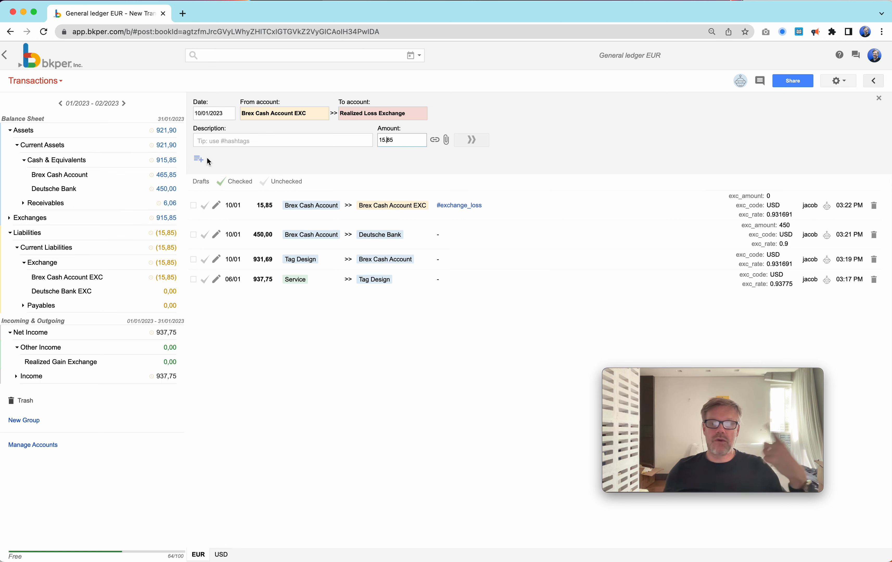
- Add exc_code USD and exc_rate 0 to the drafted transaction, post it, and check Realized Loss Exchange under Expenses
left_click(199, 162)
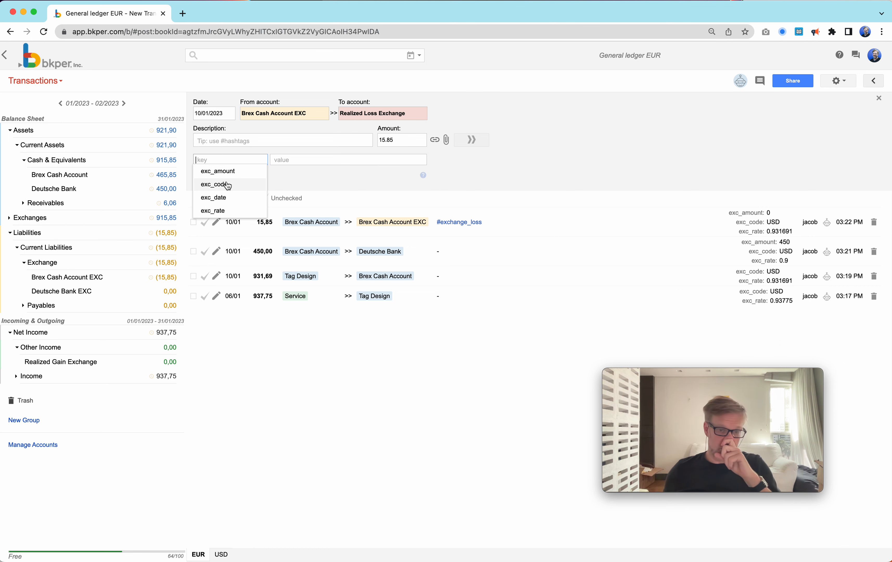
left_click(227, 185)
left_click(289, 160)
type("USD")
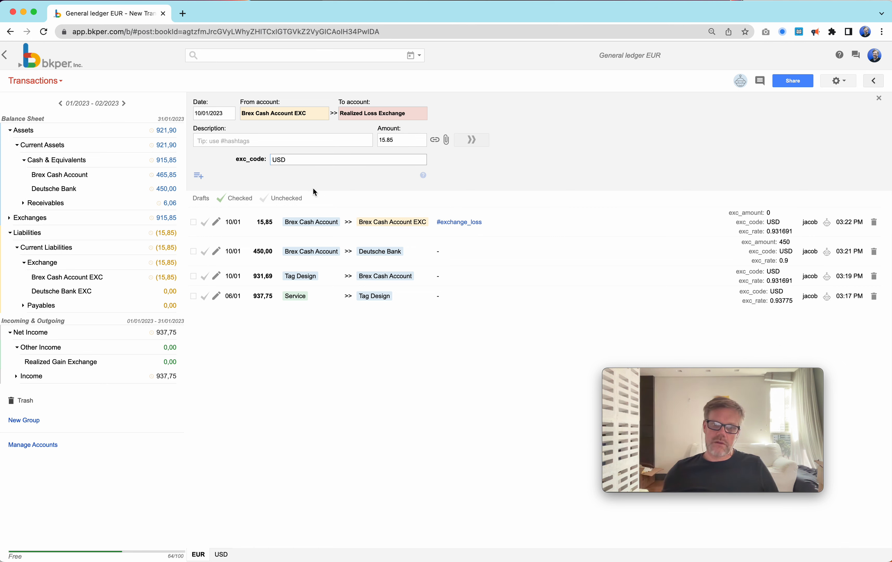
left_click(198, 175)
left_click(216, 214)
left_click(278, 177)
type("0")
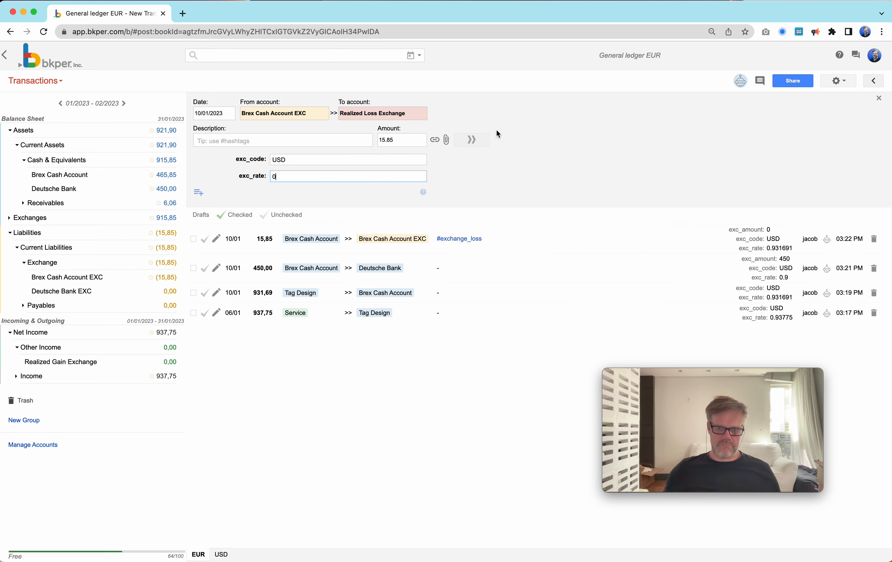
left_click(479, 147)
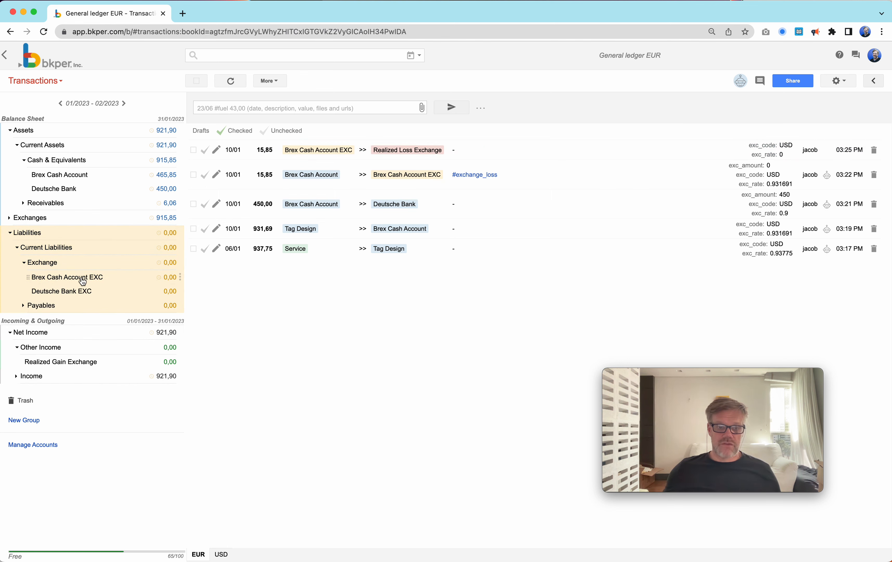
left_click(16, 376)
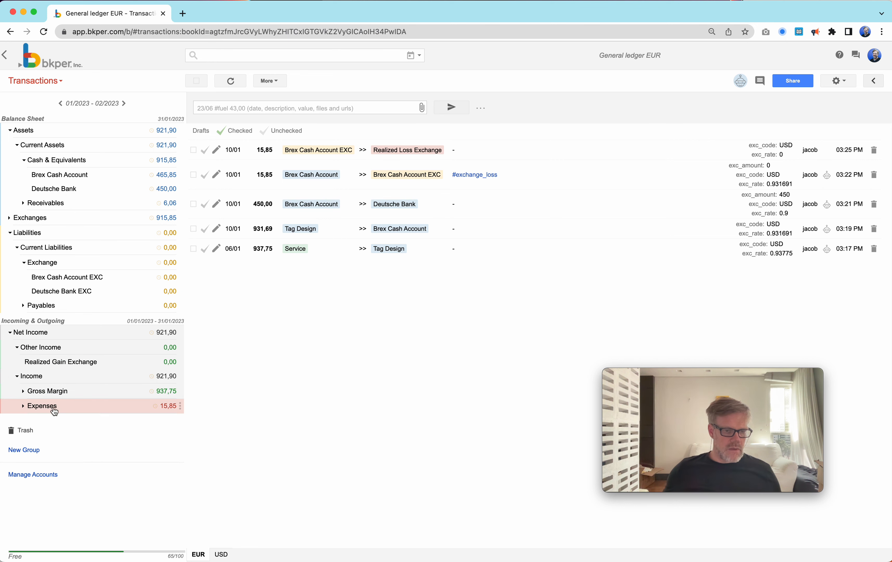
left_click(25, 406)
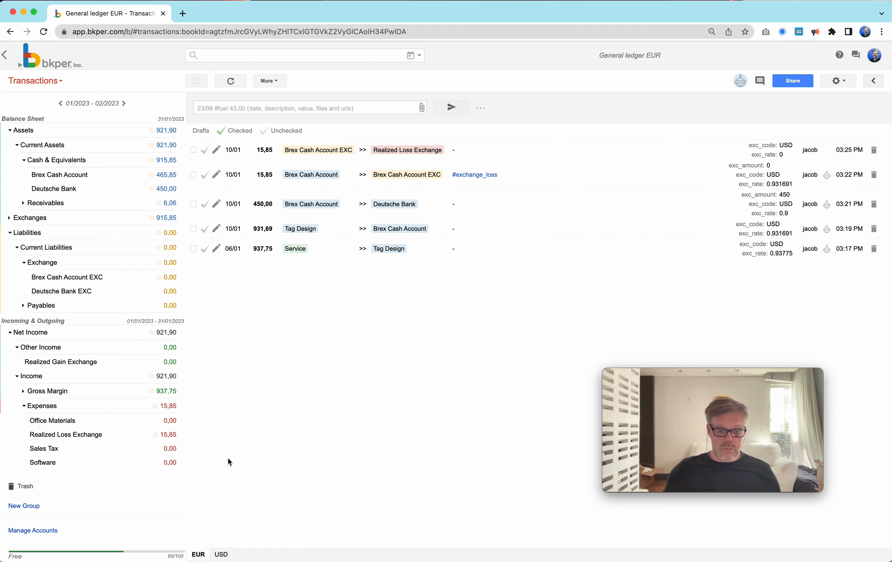
- Draft a 17.01 transaction dated 10/01/2023 from Deutsche Bank EXC to Realized Loss Exchange in the General ledger USD book
left_click(221, 555)
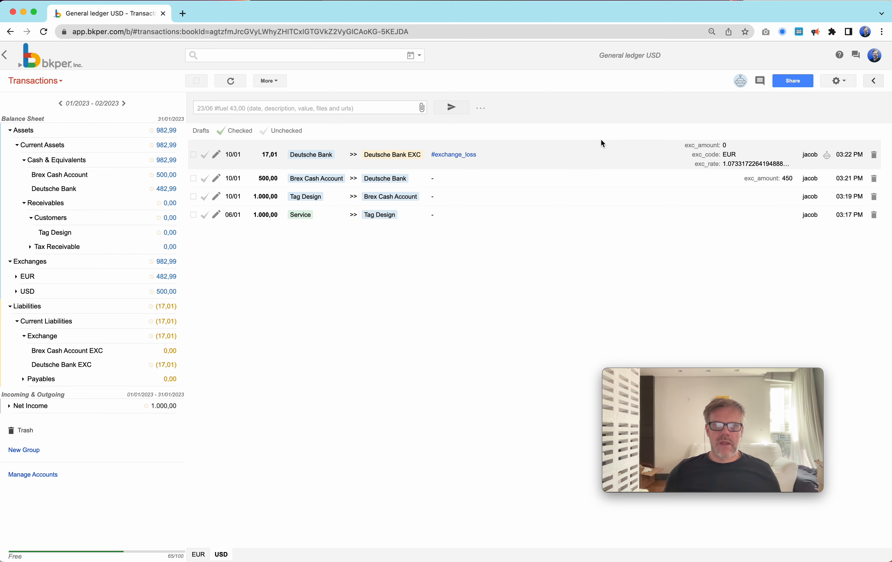
left_click(481, 108)
left_click(302, 110)
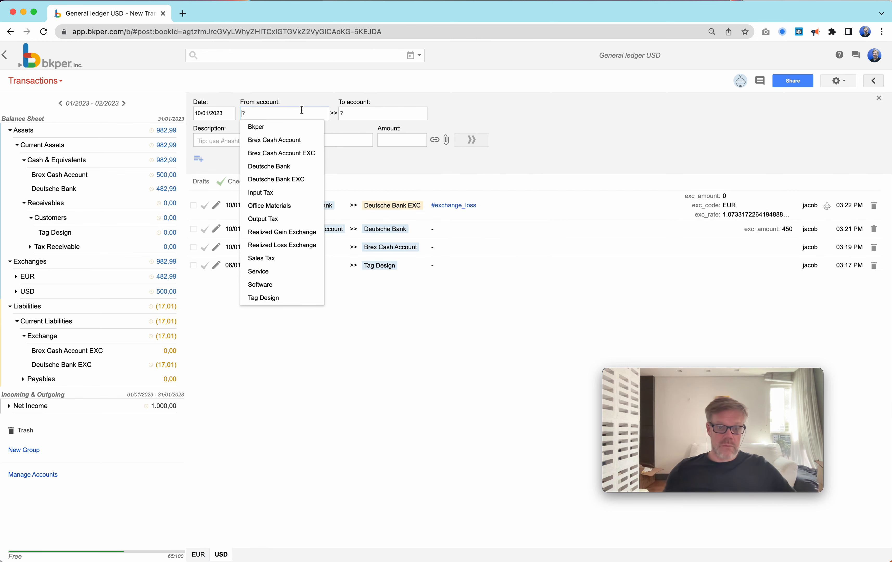
type("de")
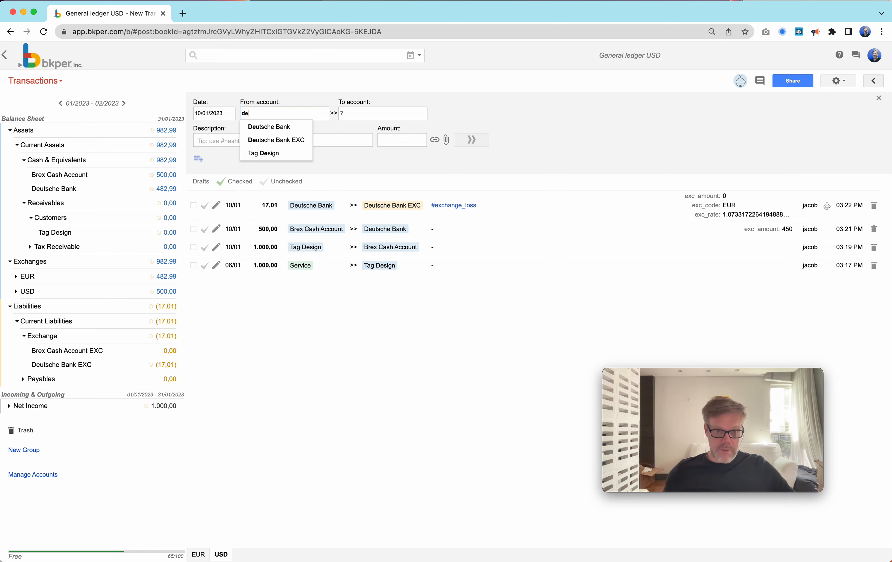
left_click(289, 138)
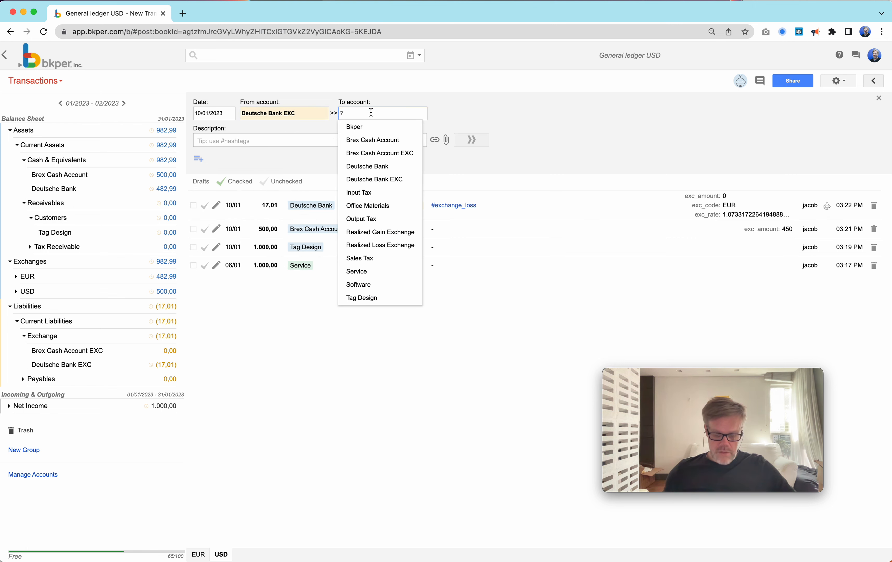
type("real")
left_click(377, 140)
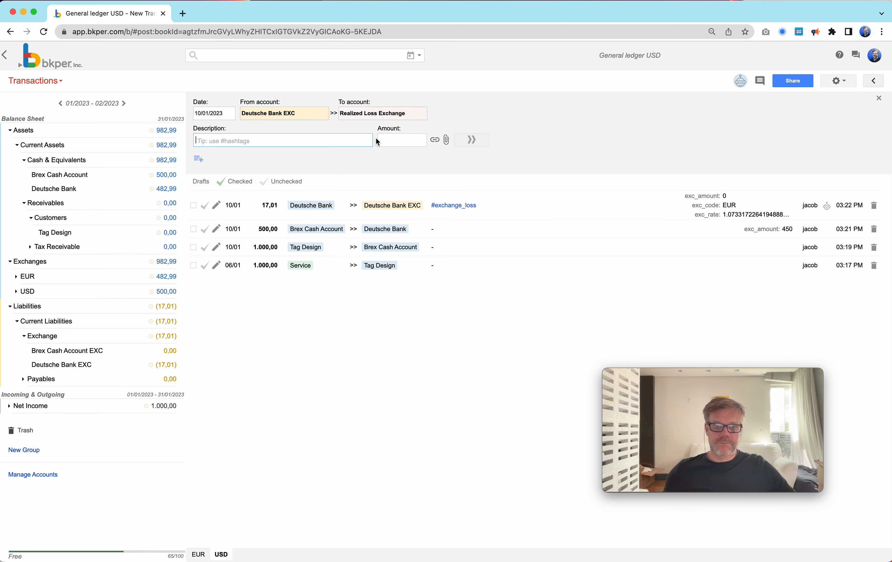
left_click(392, 135)
type("17")
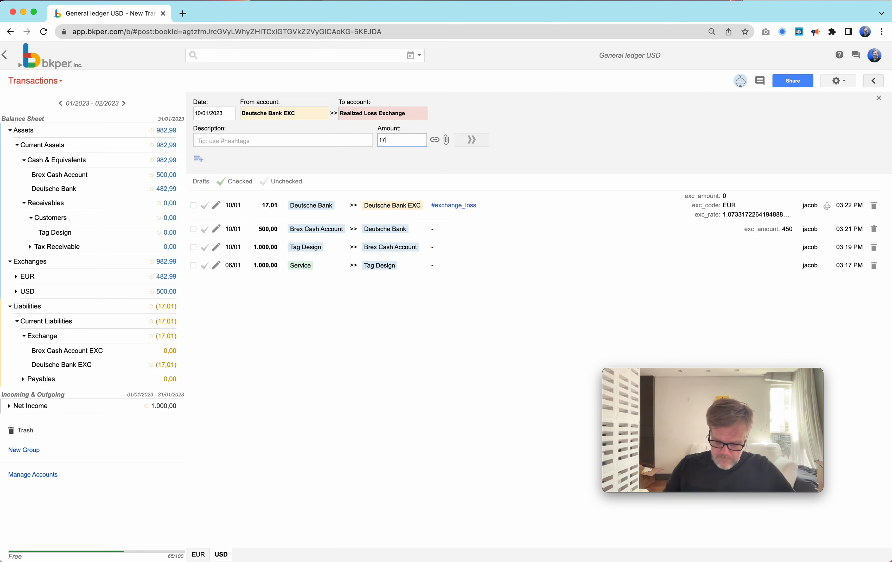
type(".01")
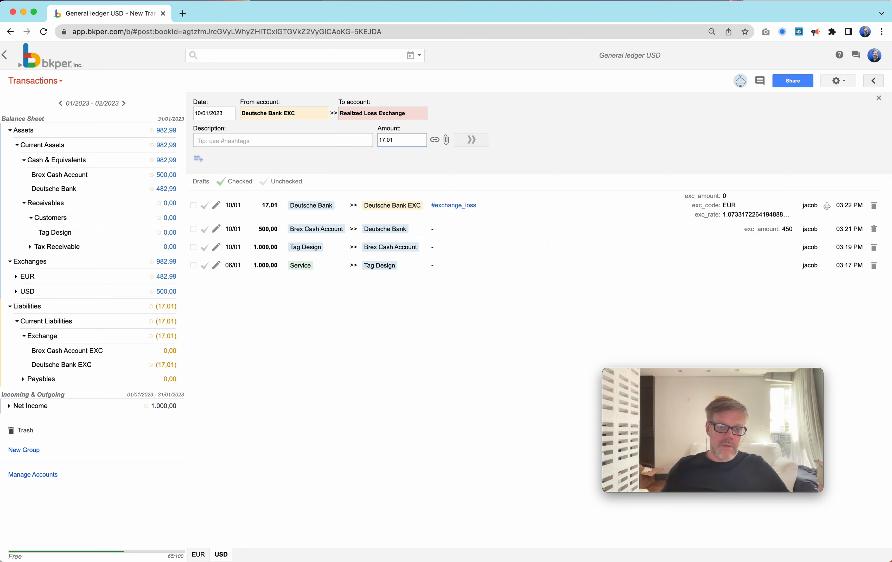
- Add exc_code EUR and exc_rate 0 to the drafted transaction, post it, and check the balances in the General ledger EUR book
left_click(200, 161)
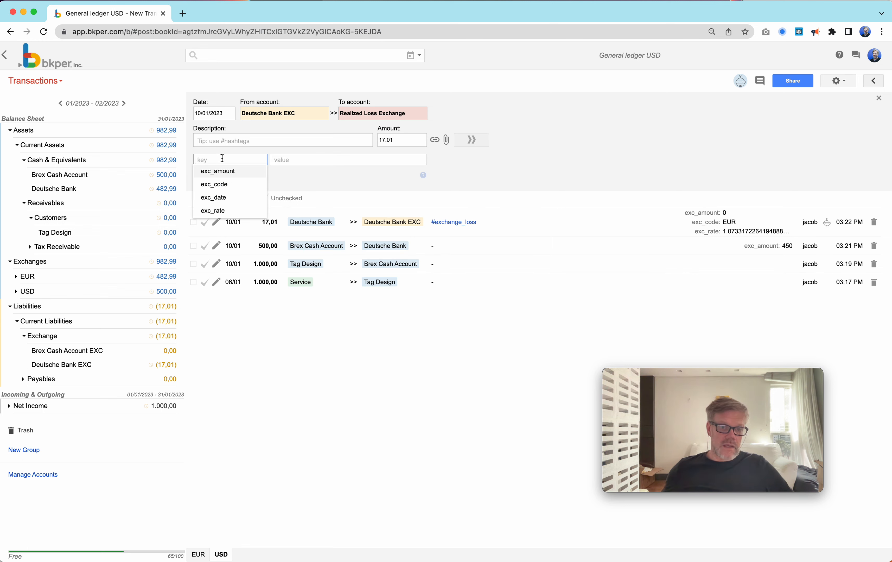
left_click(220, 185)
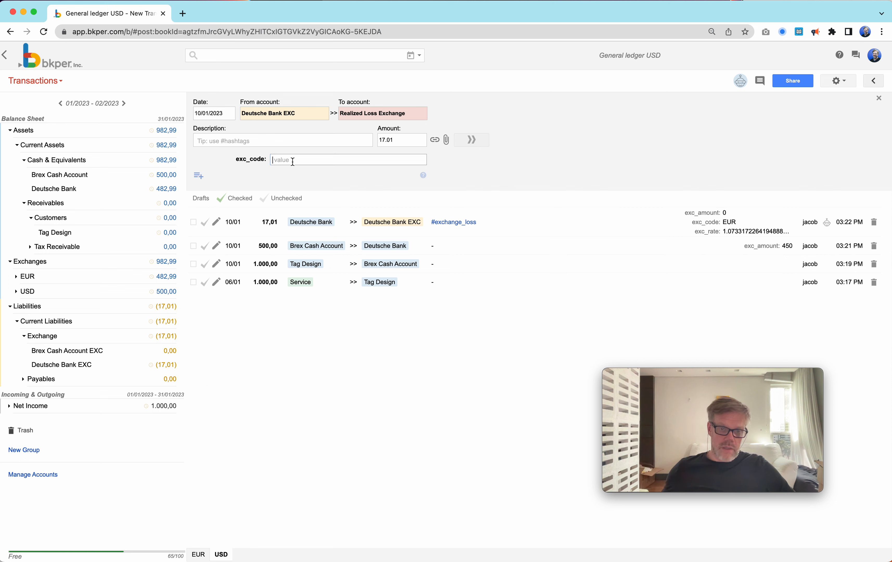
type("EUR")
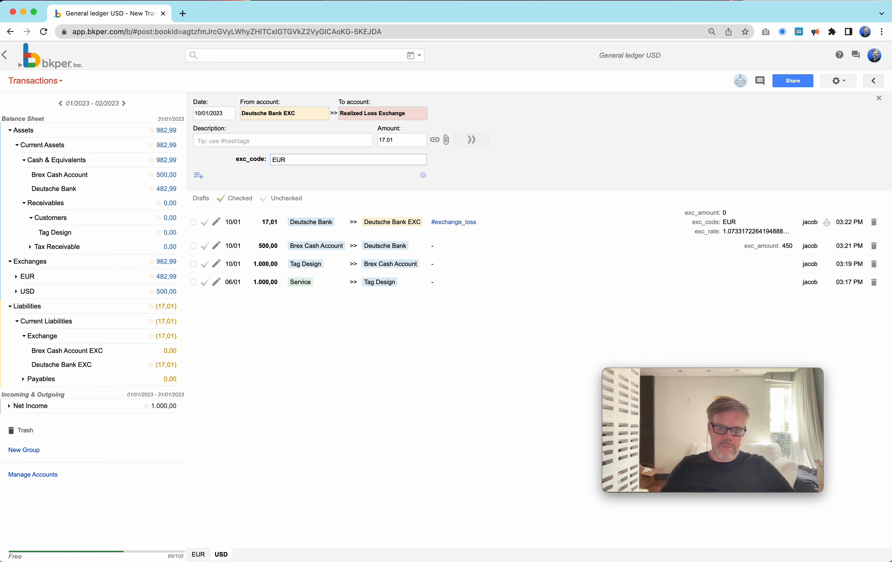
left_click(200, 175)
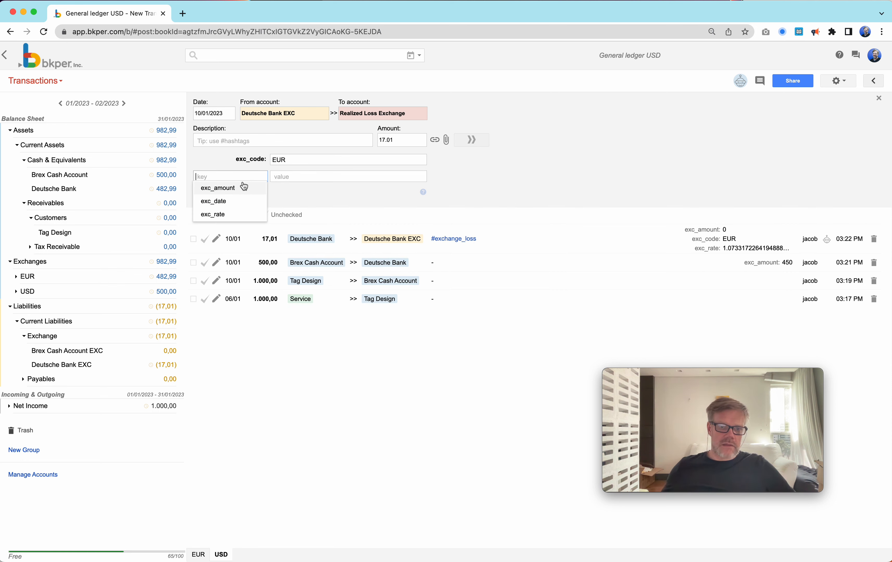
left_click(238, 215)
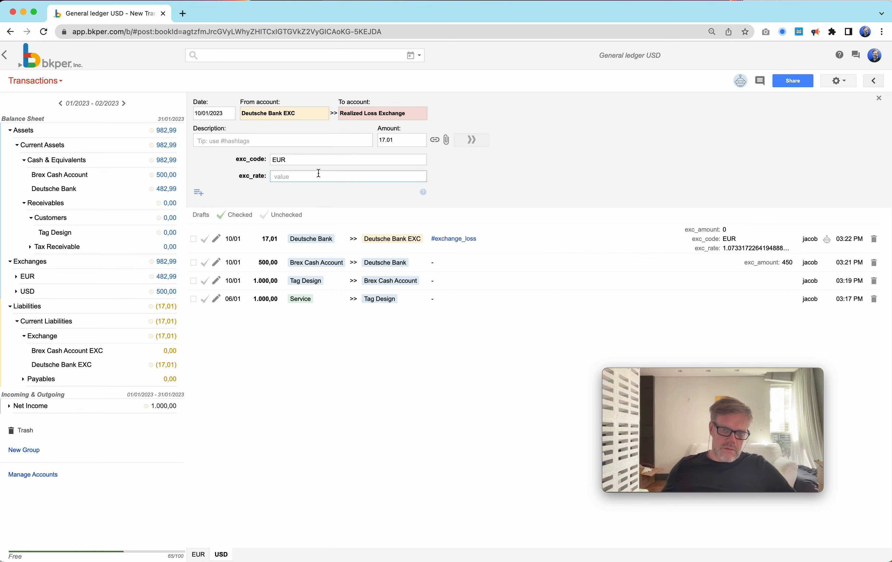
type("0")
left_click(573, 138)
left_click(475, 140)
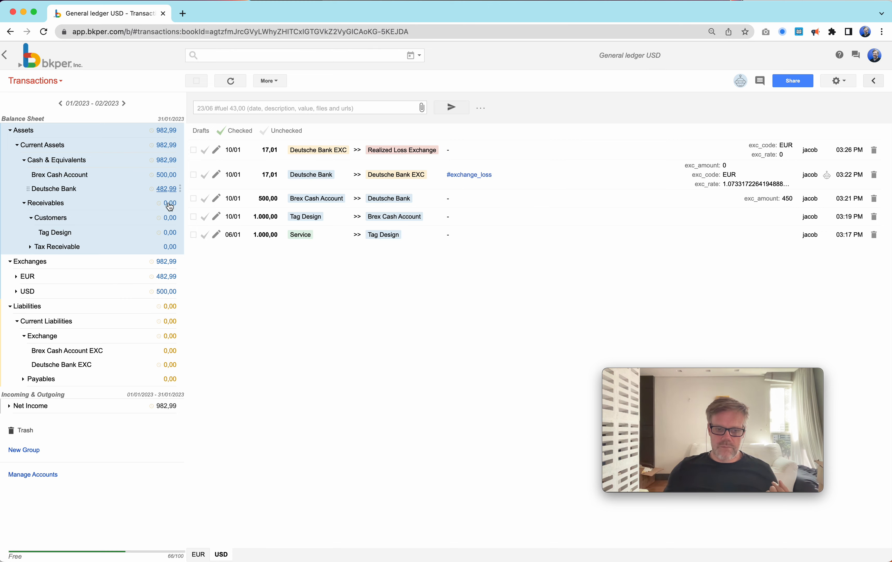
left_click(195, 557)
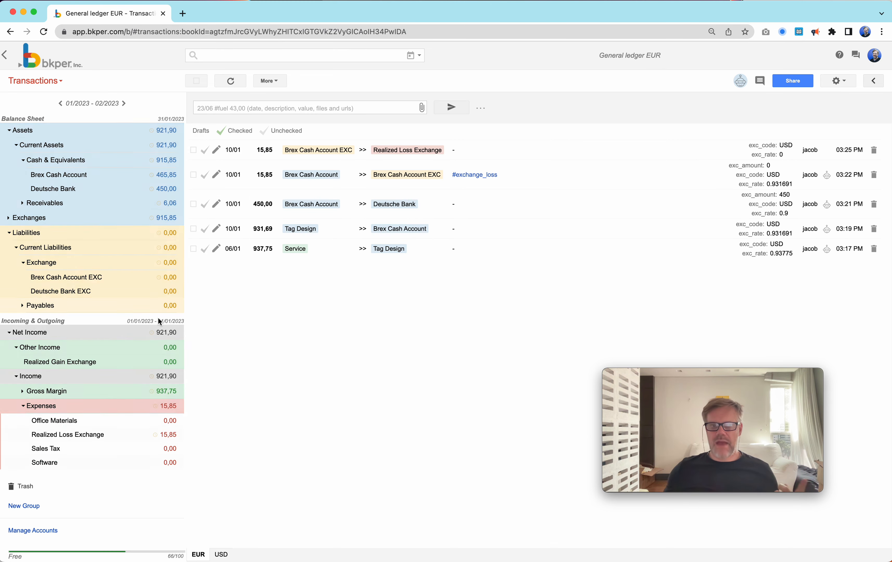